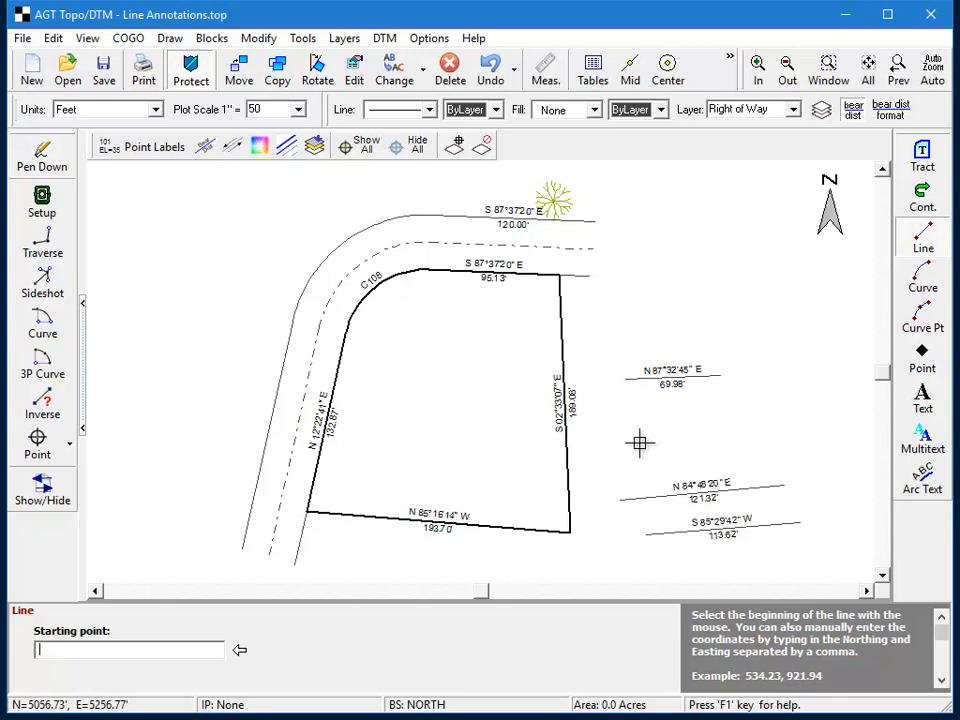
# Step: Draw two annotated lines east of the tract, a near-horizontal one about 111 ft and a near-vertical one about 106 ft long
pyautogui.click(781, 430)
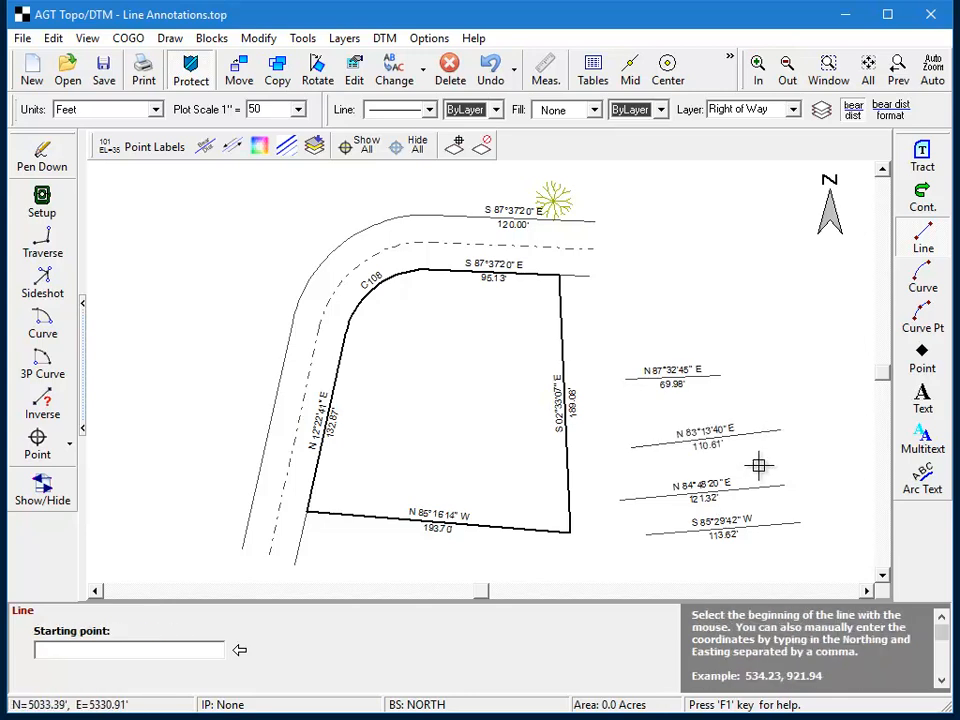
pyautogui.click(830, 541)
pyautogui.click(826, 397)
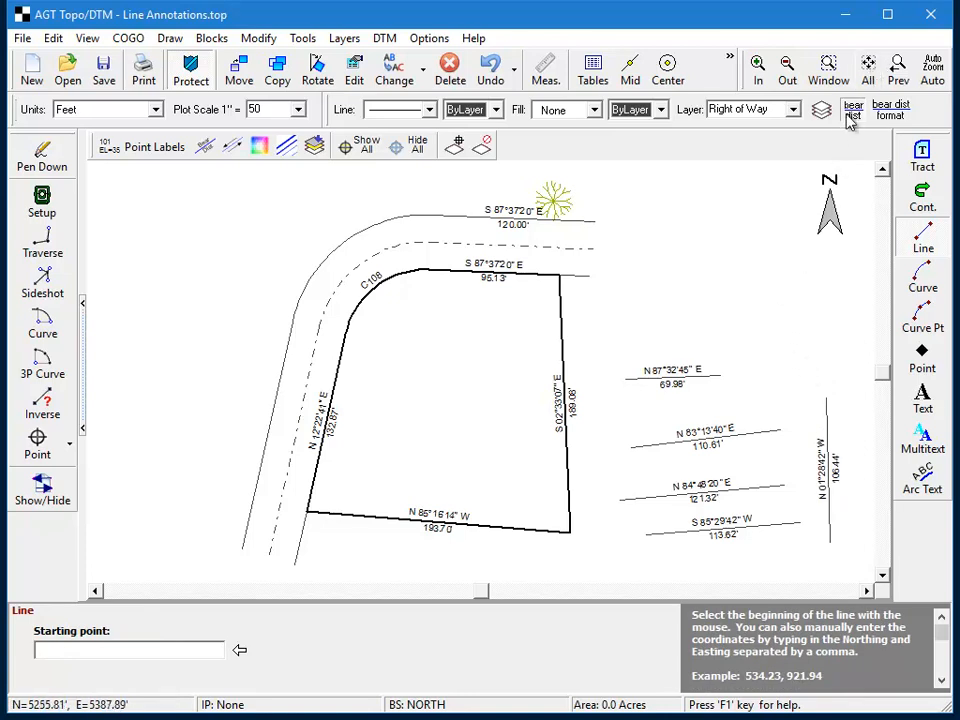
# Step: Turn off bearing and distance annotations and draw three near-horizontal lines northeast of the tract, about 97, 104 and 111 ft long
pyautogui.click(664, 222)
pyautogui.click(795, 212)
pyautogui.click(668, 263)
pyautogui.click(792, 262)
pyautogui.click(677, 289)
pyautogui.click(828, 280)
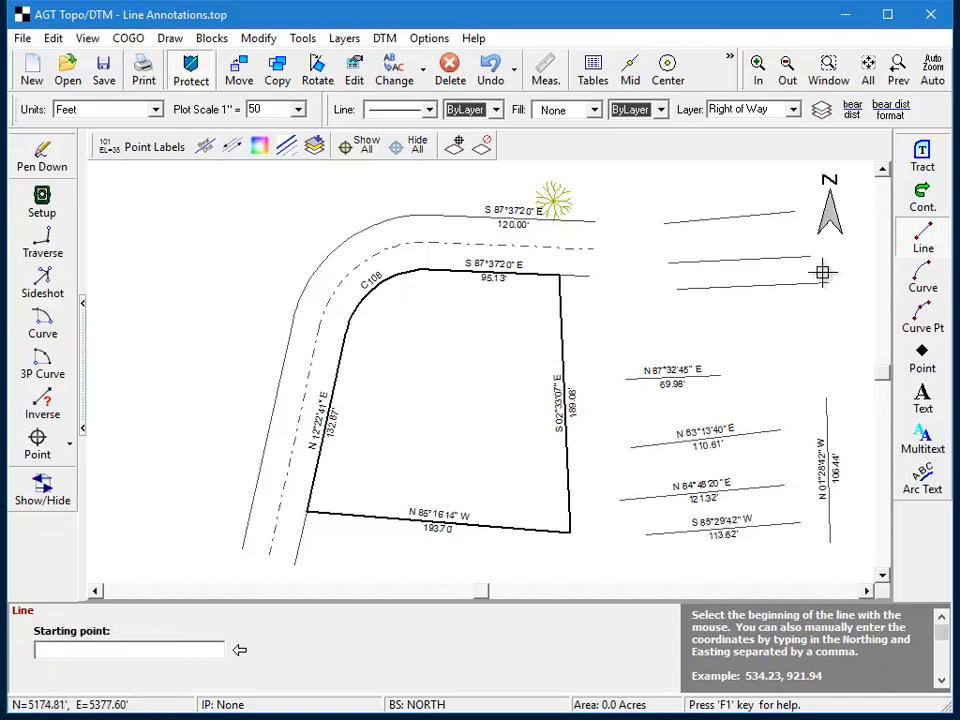
pyautogui.press('Escape')
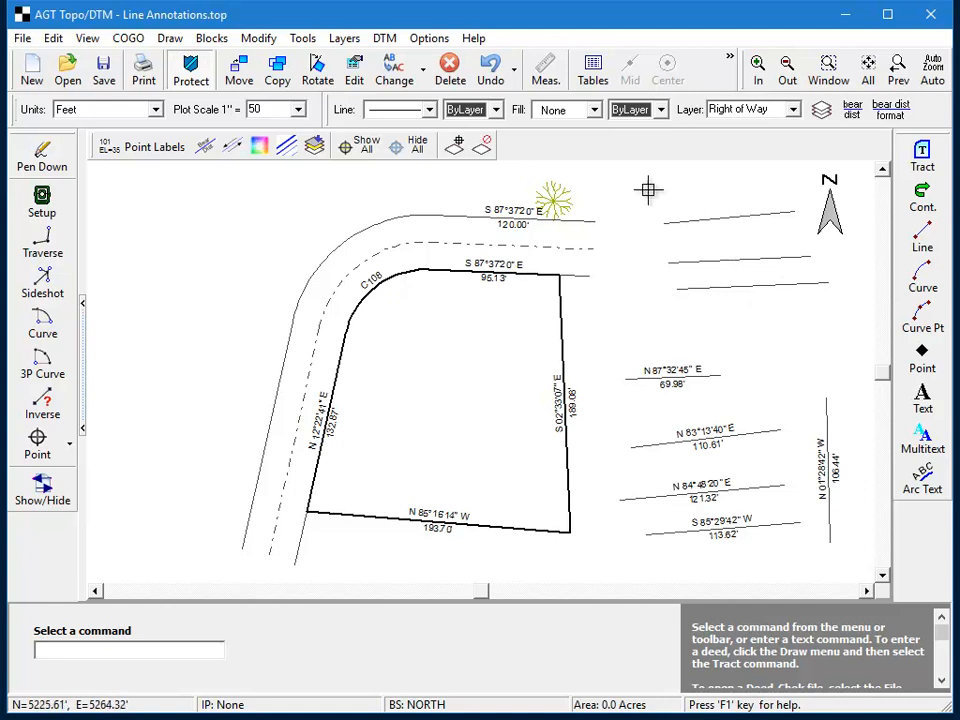
# Step: Enable Show Annotations in the properties of the uppermost of the three unlabeled lines
pyautogui.click(355, 70)
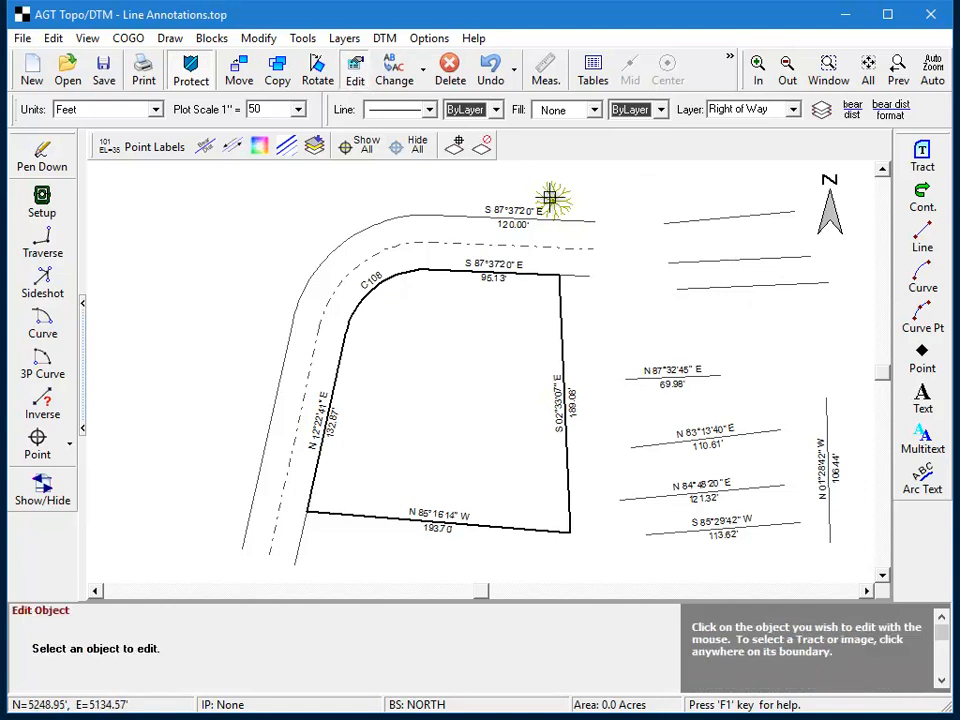
pyautogui.click(692, 216)
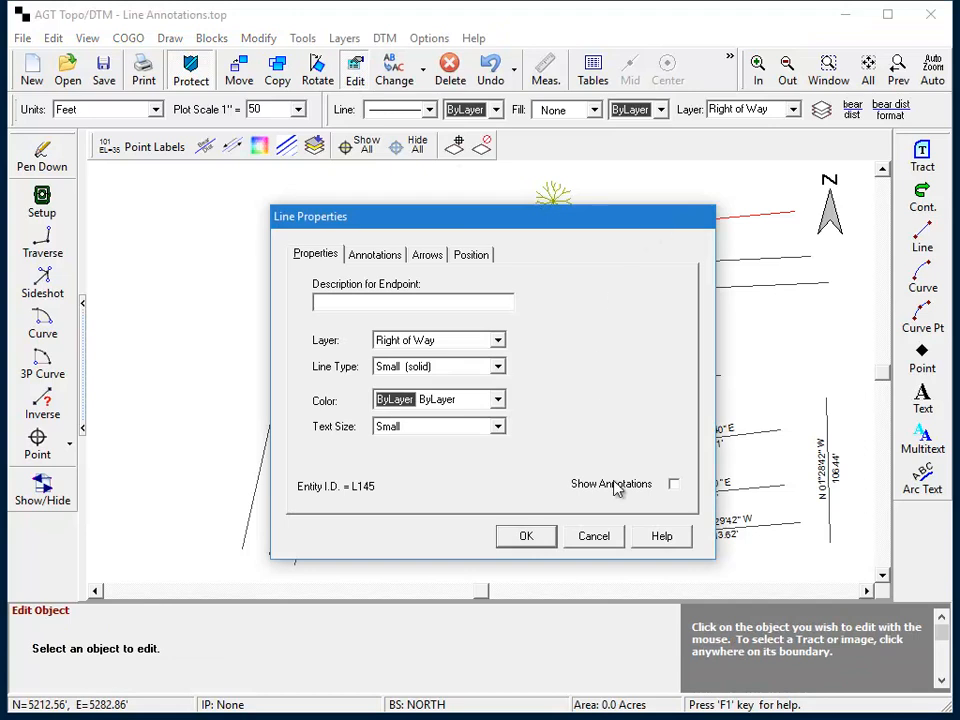
pyautogui.click(675, 486)
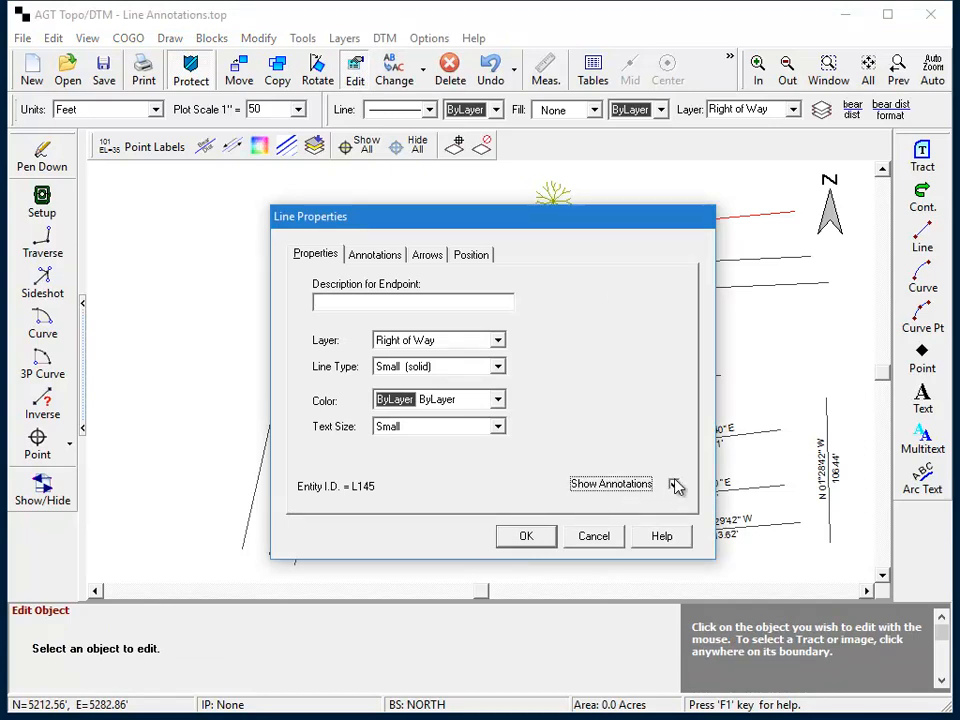
pyautogui.click(530, 538)
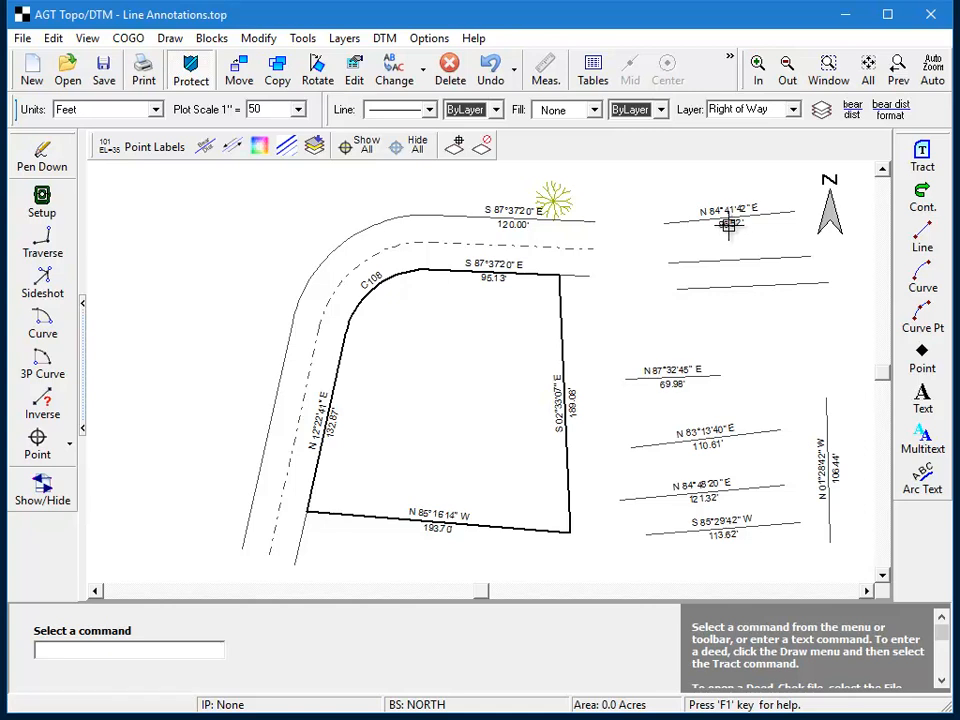
# Step: Toggle on the annotations of the two remaining unlabeled lines northeast of the tract
pyautogui.click(205, 148)
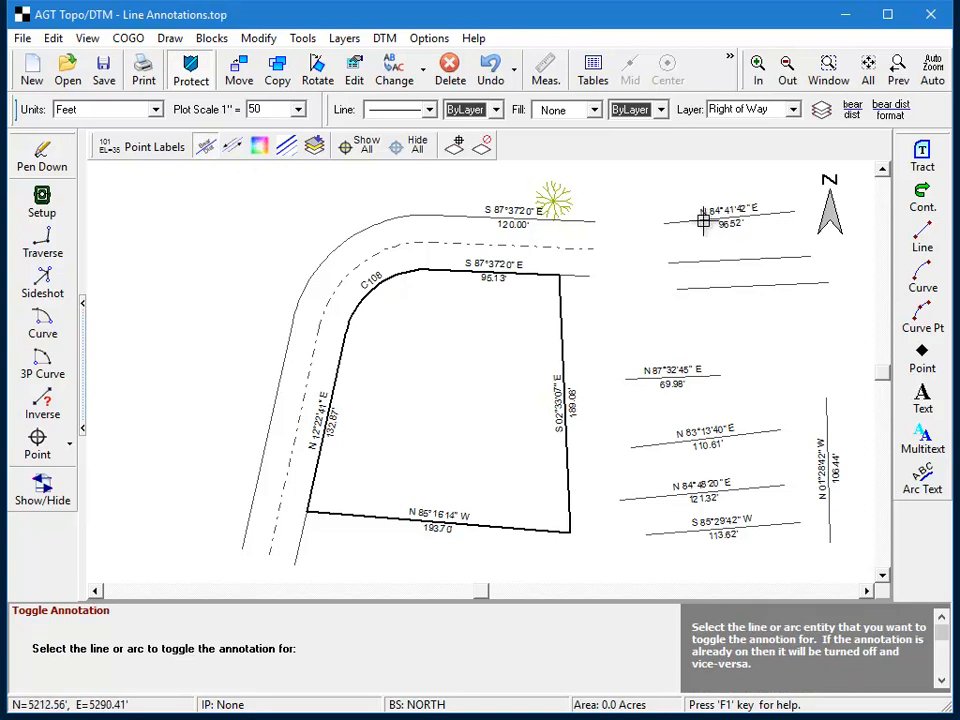
pyautogui.click(705, 259)
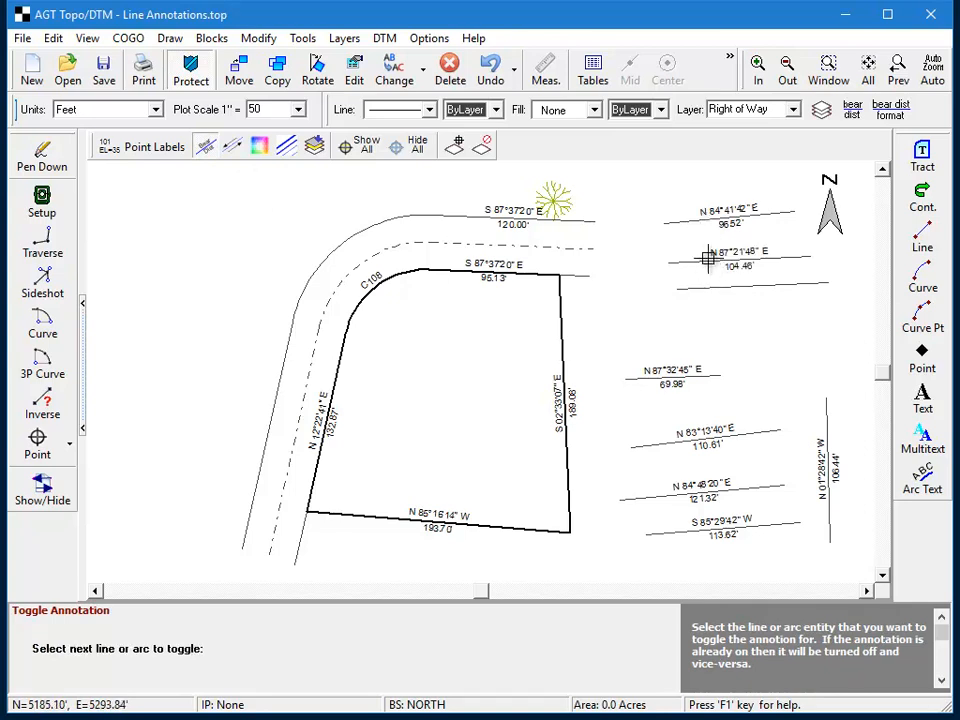
pyautogui.click(707, 279)
pyautogui.click(712, 289)
pyautogui.click(712, 289)
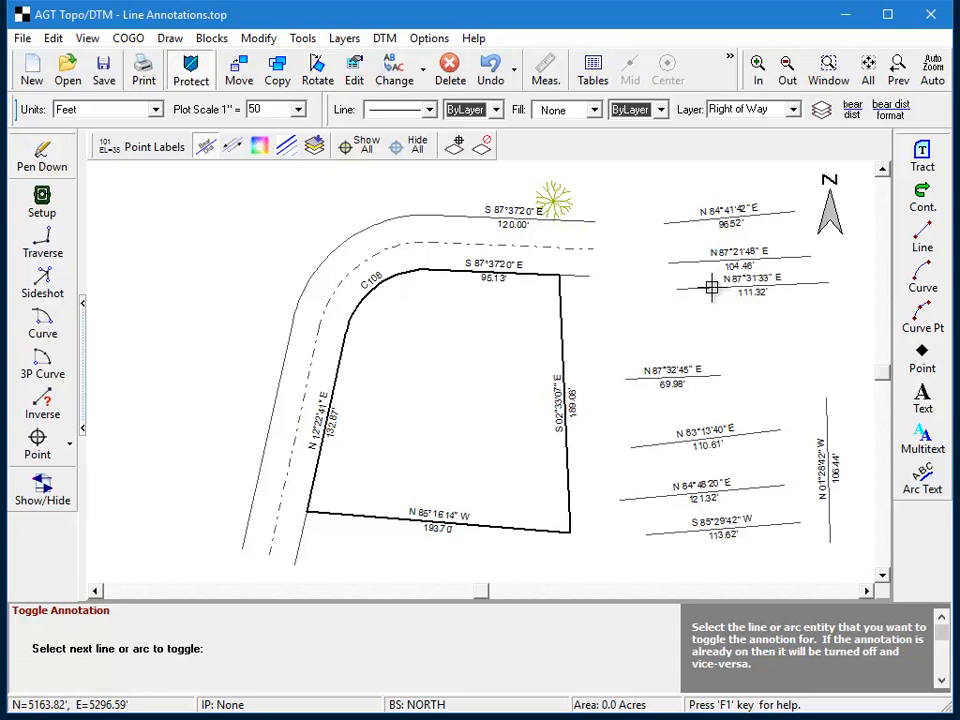
# Step: Toggle the annotations of the three lower near-horizontal lines off and back on with a selection window around them
pyautogui.click(609, 416)
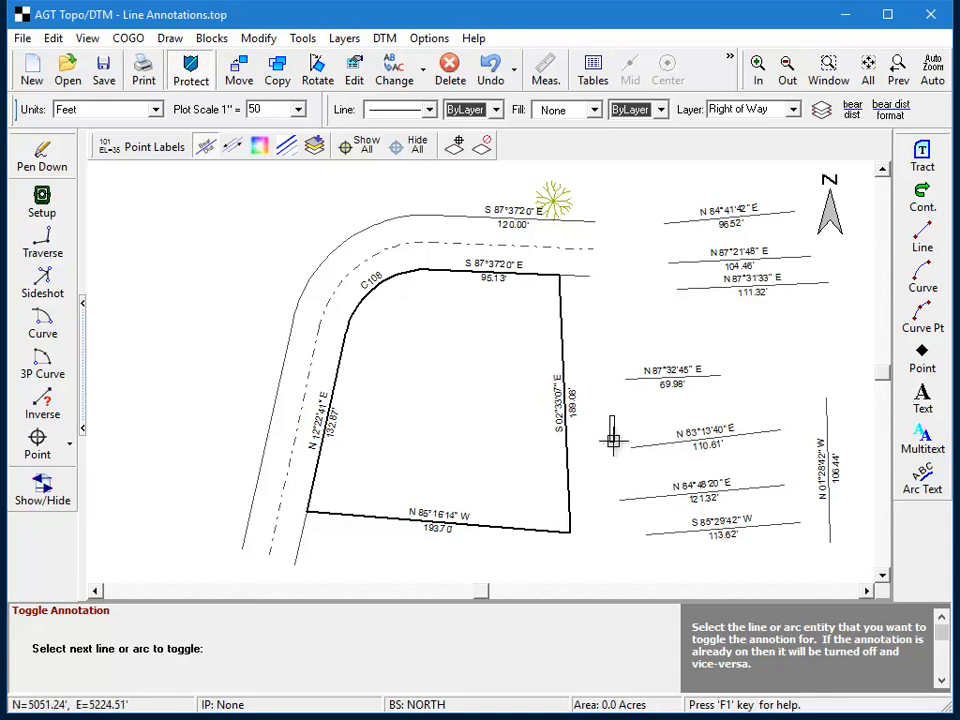
pyautogui.click(808, 553)
pyautogui.click(608, 425)
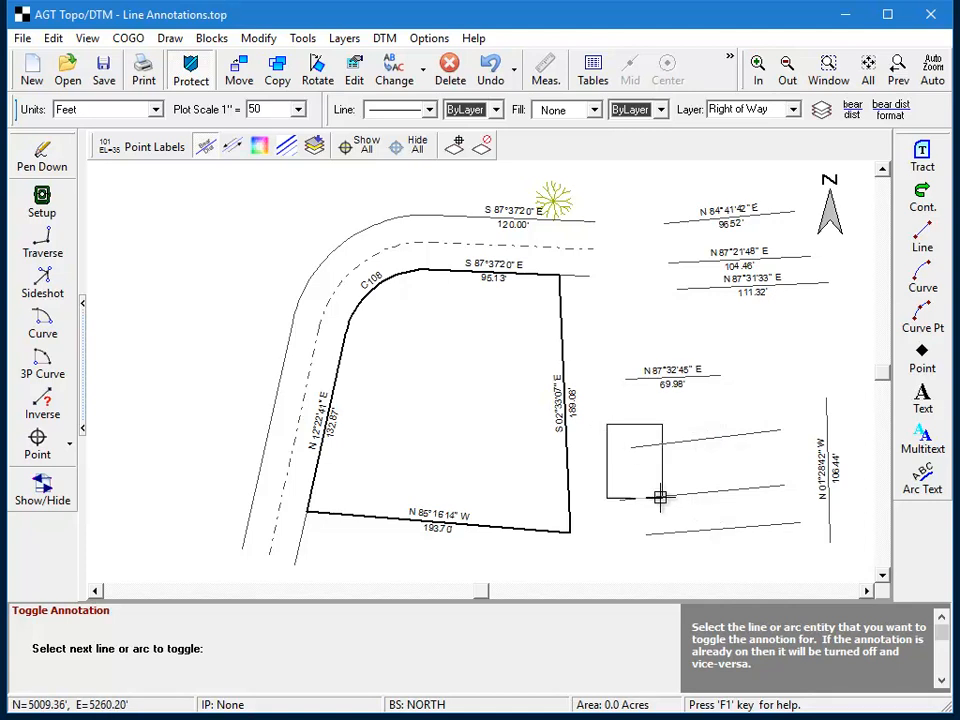
pyautogui.click(808, 552)
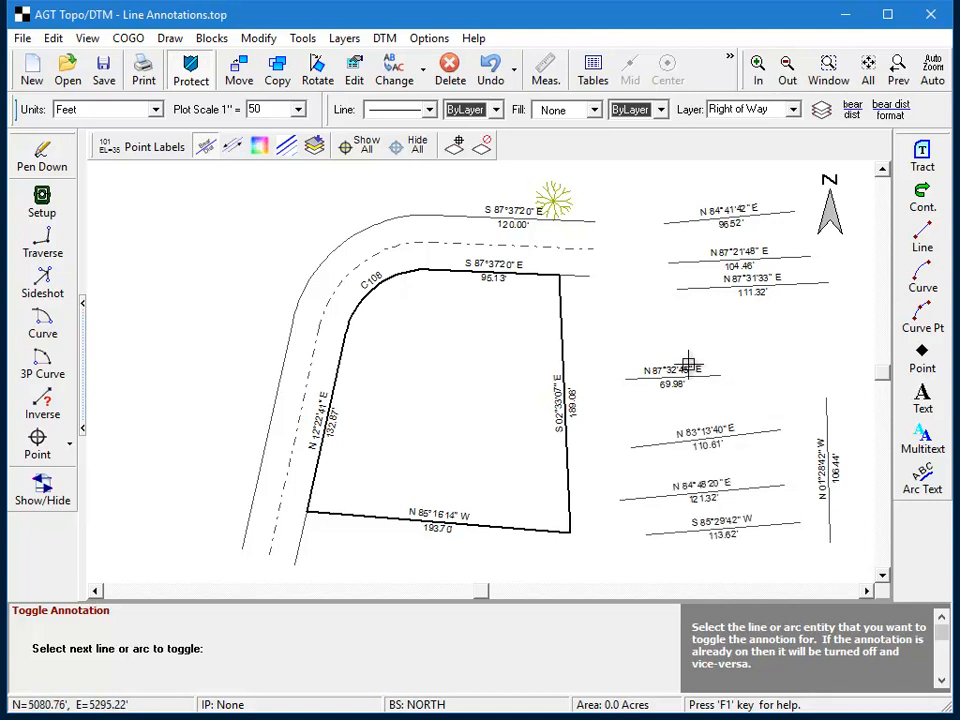
# Step: Flip the direction of the 104.46', 111.32' and 110.61' lines so their bearings read southwest
pyautogui.click(236, 150)
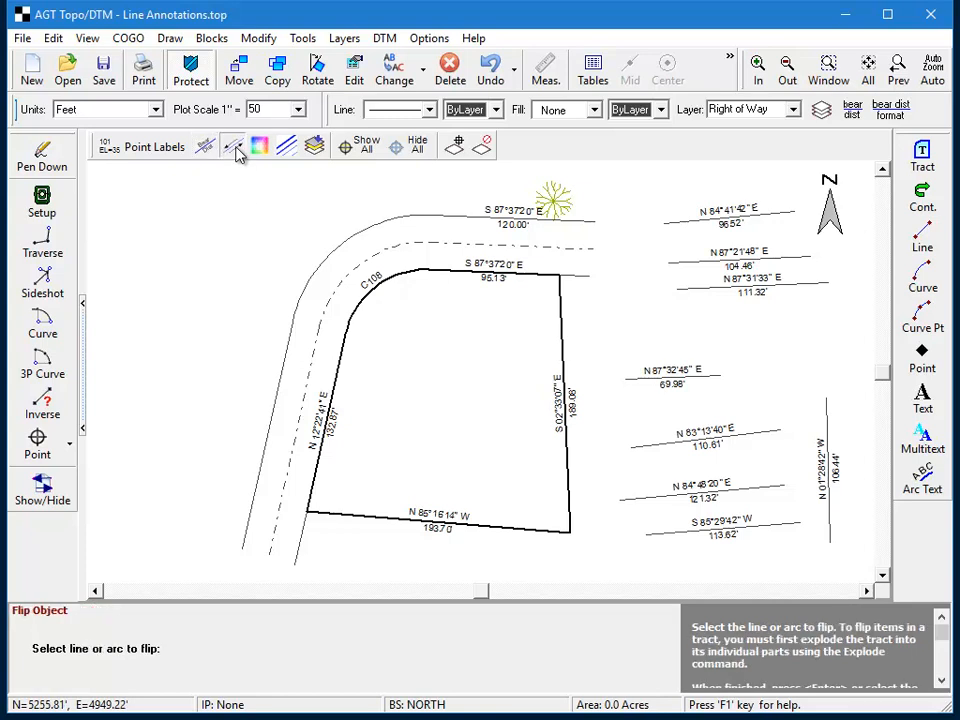
pyautogui.click(758, 212)
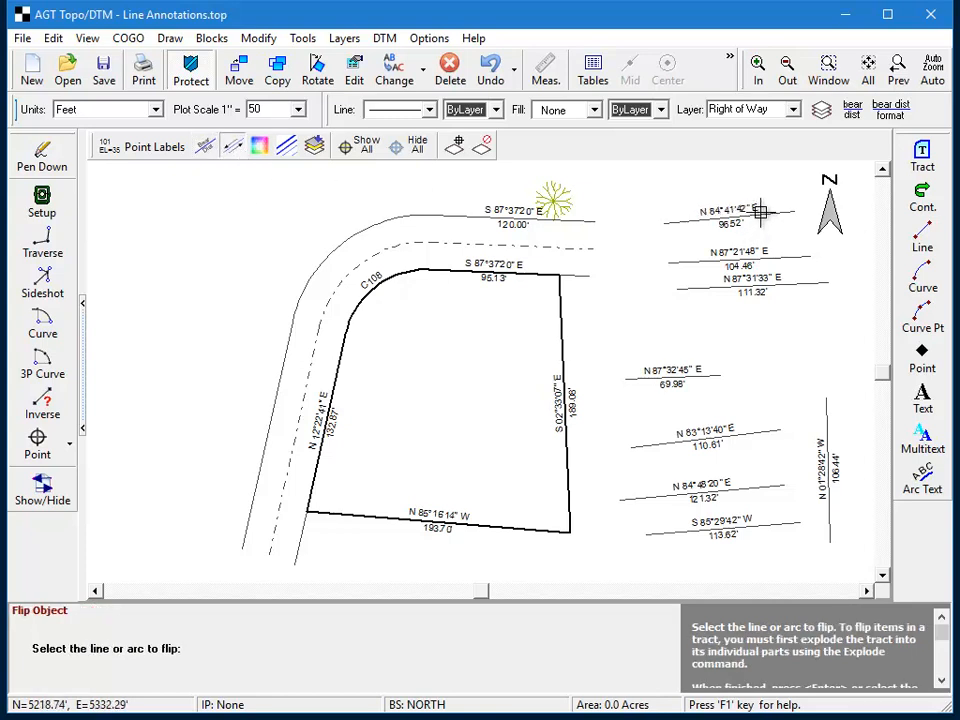
pyautogui.click(761, 258)
pyautogui.click(776, 285)
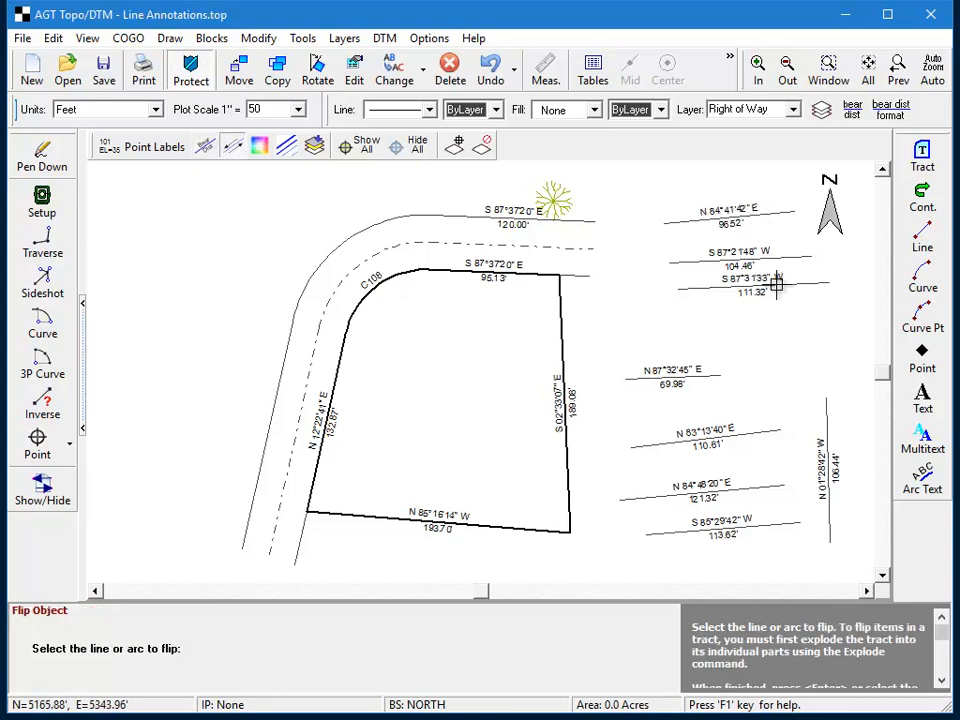
pyautogui.click(750, 440)
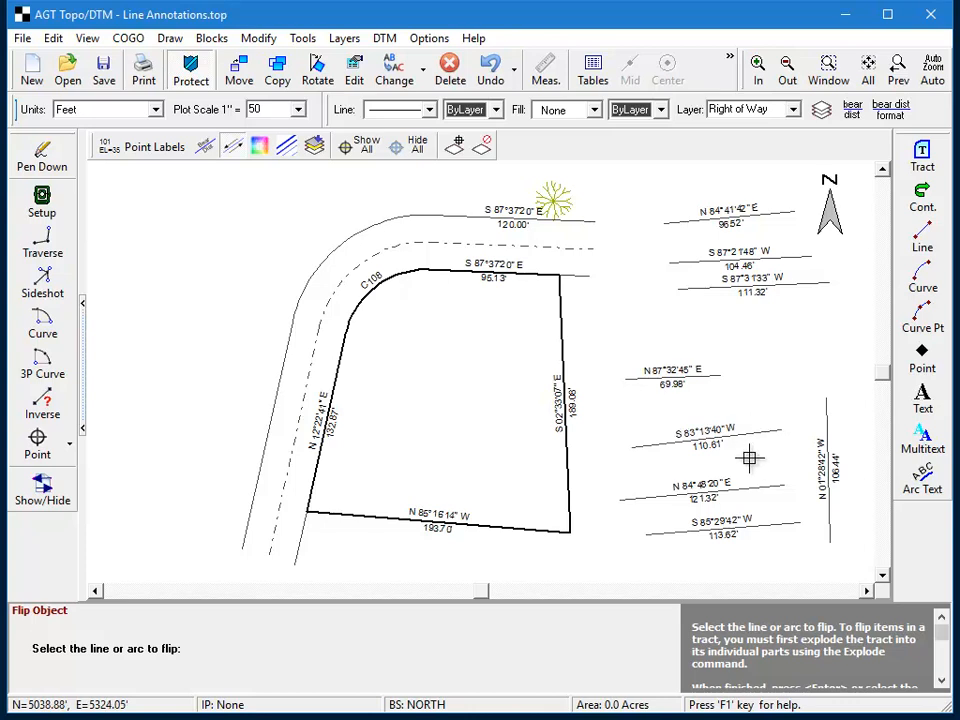
pyautogui.press('Return')
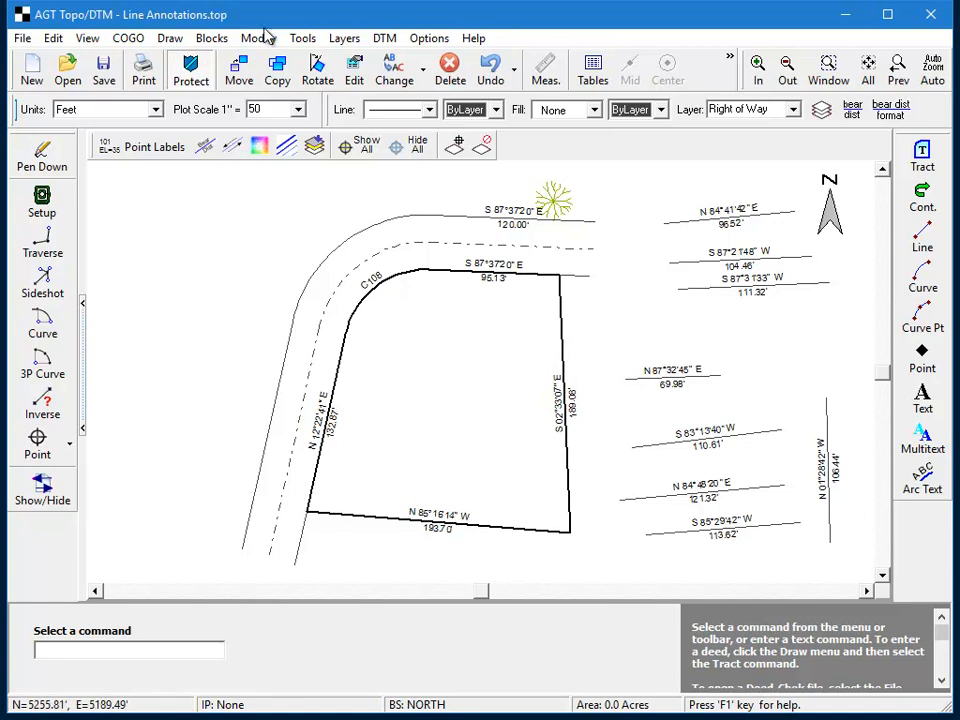
# Step: Move the east endpoint of the 110.61' line south so the line slopes down to the east, about 110 ft long
pyautogui.click(262, 38)
pyautogui.click(322, 266)
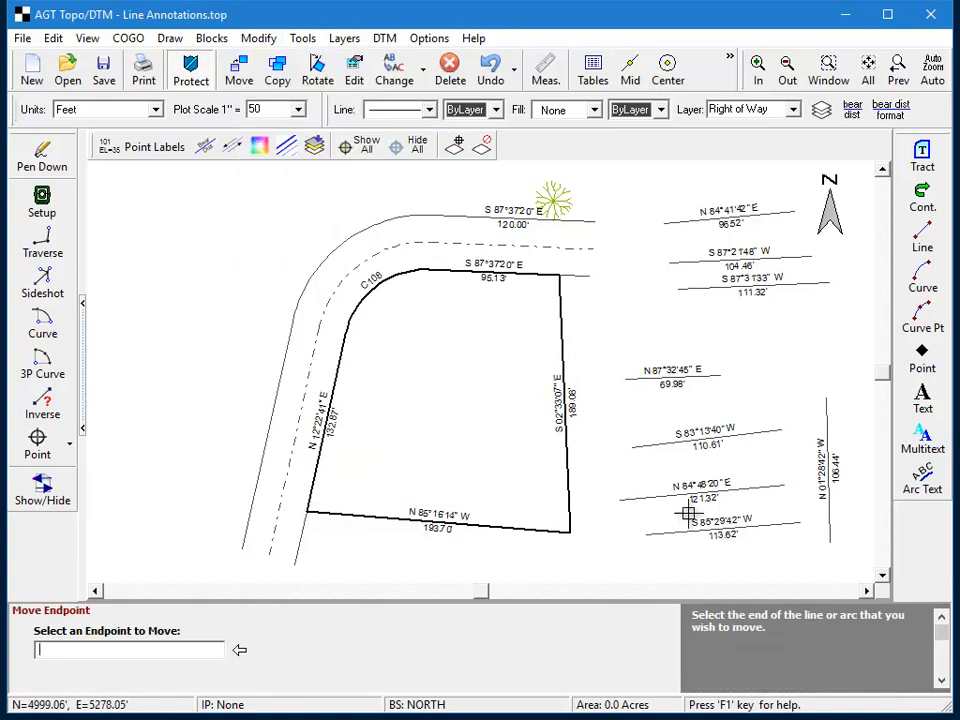
pyautogui.click(783, 431)
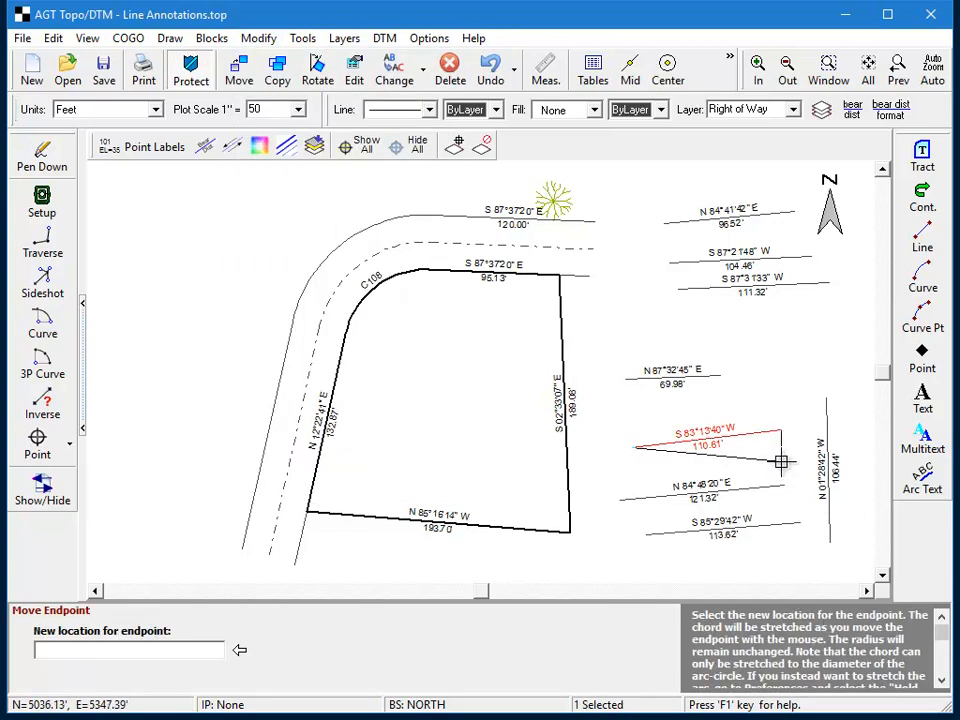
pyautogui.click(782, 461)
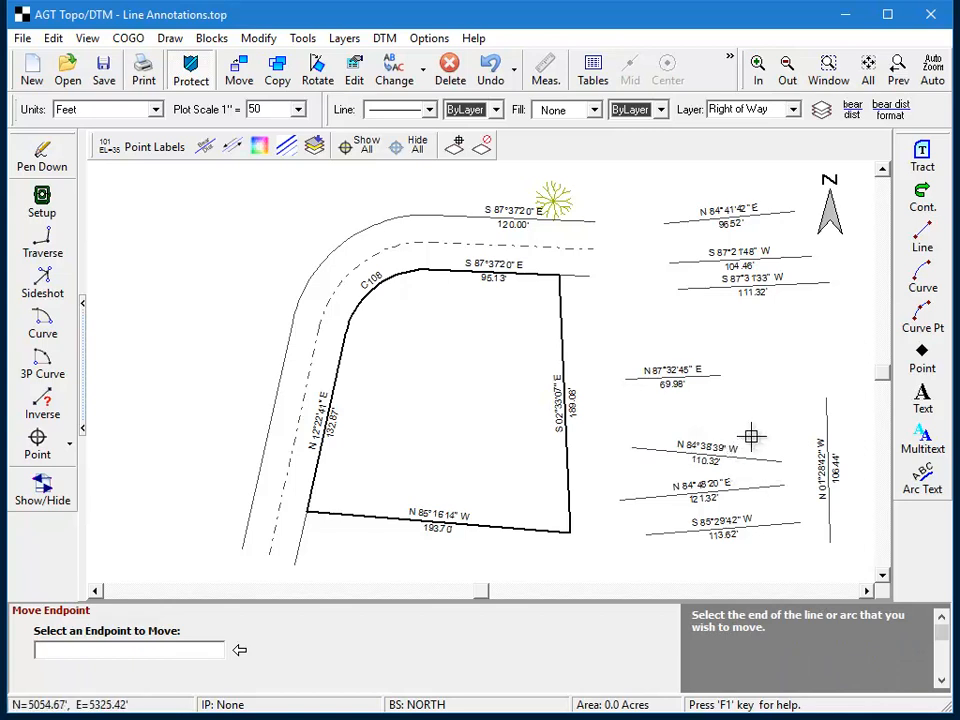
pyautogui.press('Escape')
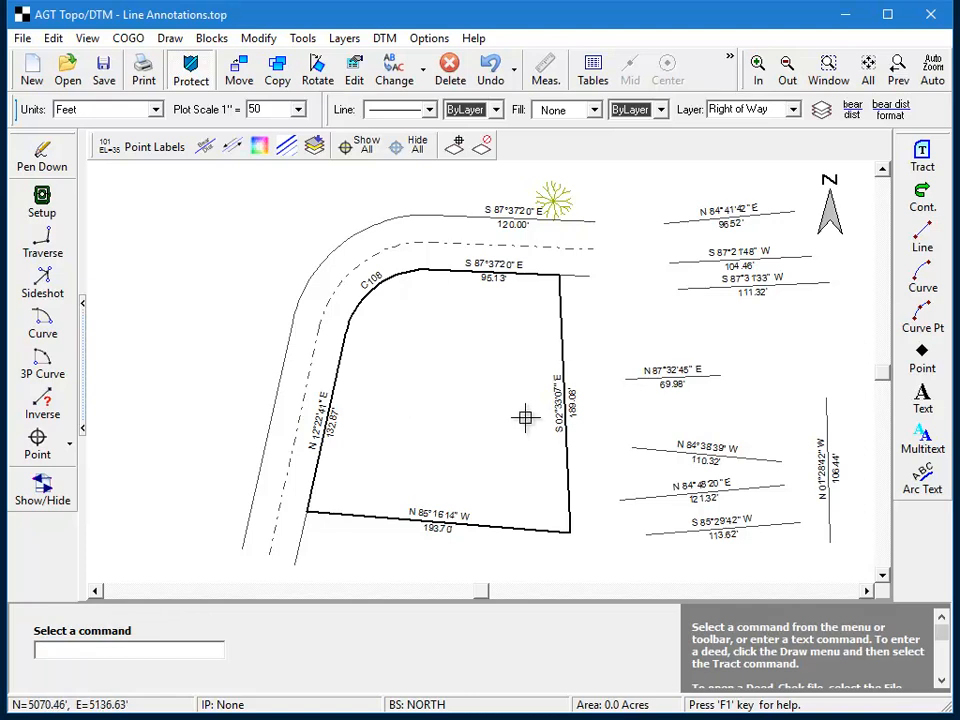
# Step: Turn off automatic annotation placement for the 120.00' right-of-way line and place its distance on the left side with the bearing
pyautogui.click(459, 212)
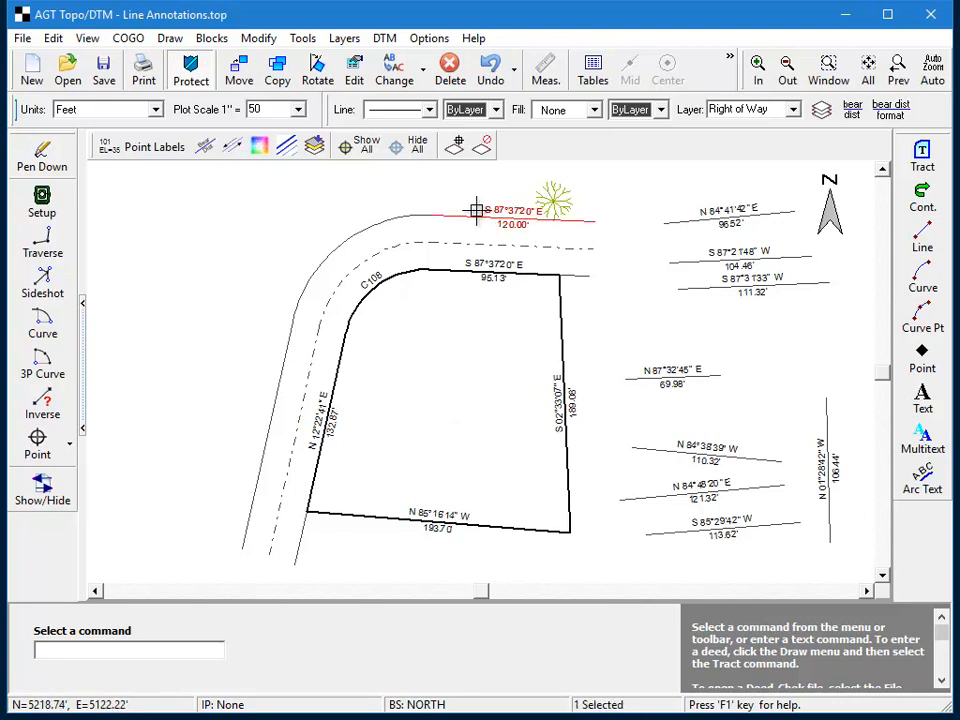
pyautogui.click(353, 80)
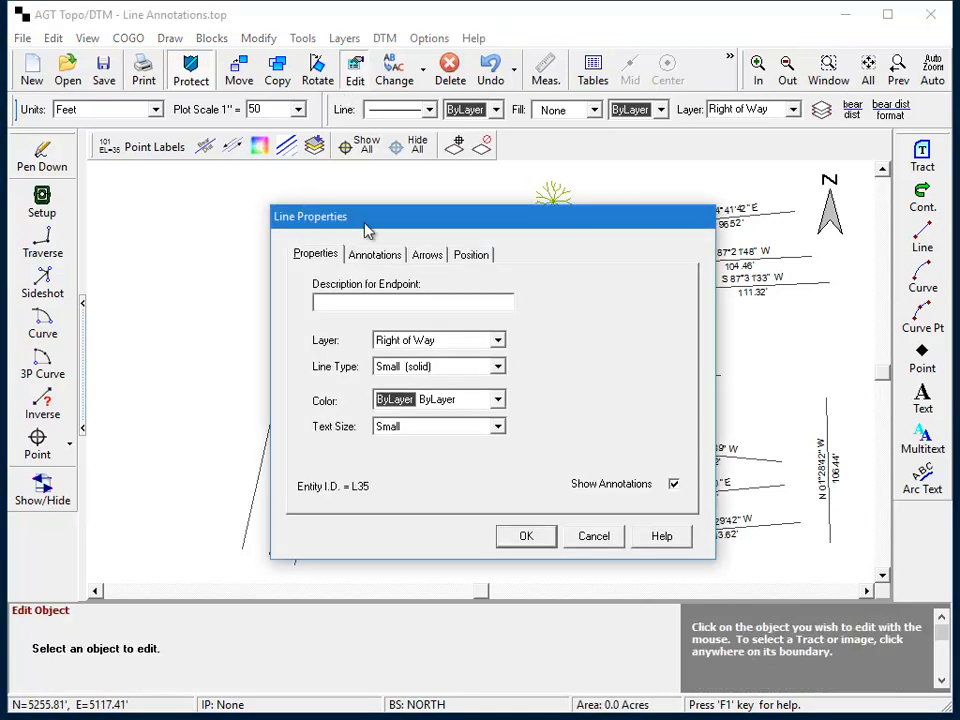
pyautogui.click(374, 254)
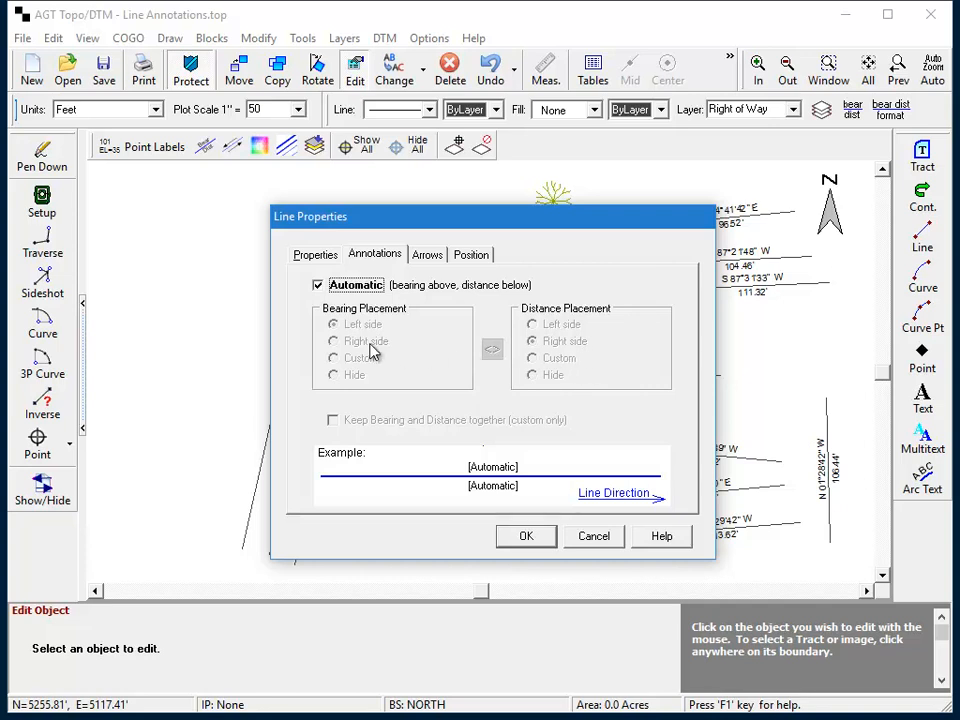
pyautogui.click(343, 287)
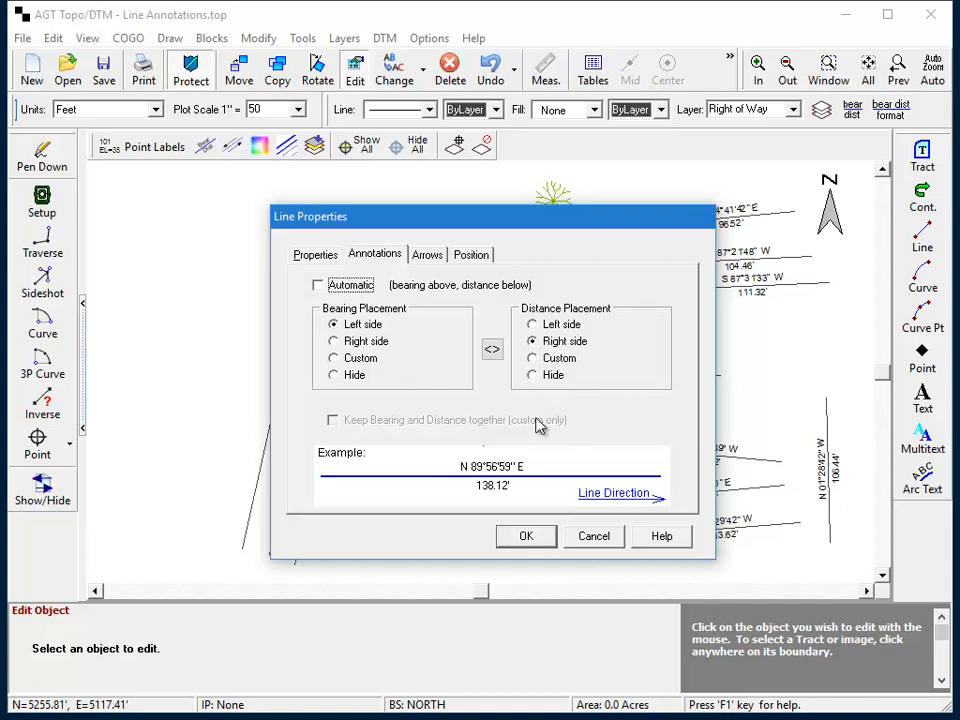
pyautogui.moveTo(499, 221)
pyautogui.mouseDown()
pyautogui.moveTo(465, 266)
pyautogui.moveTo(532, 259)
pyautogui.mouseUp()
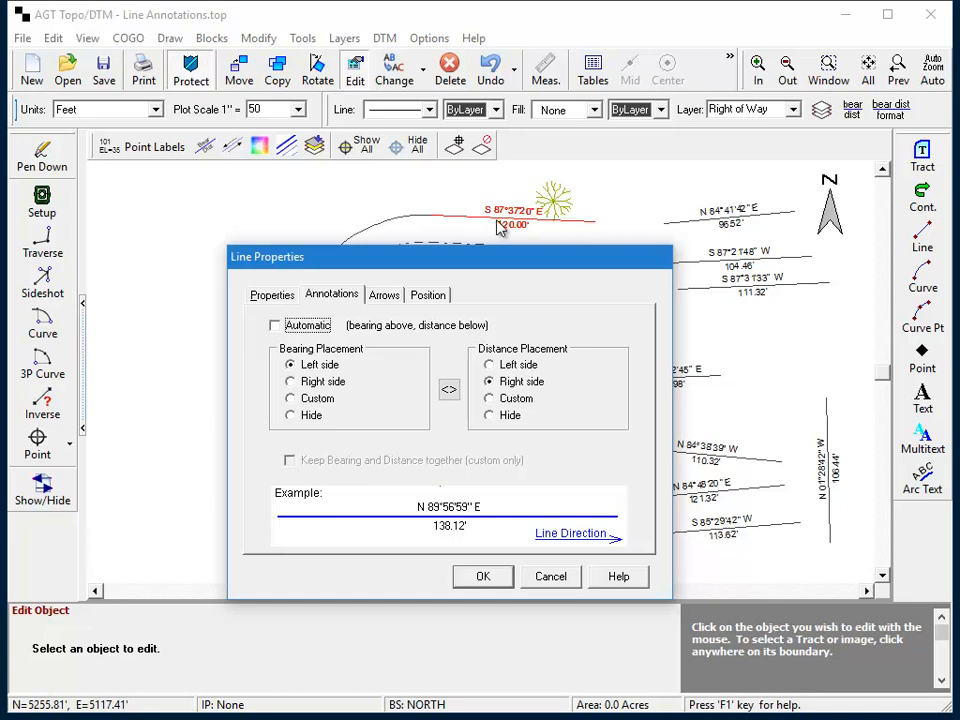
pyautogui.click(514, 366)
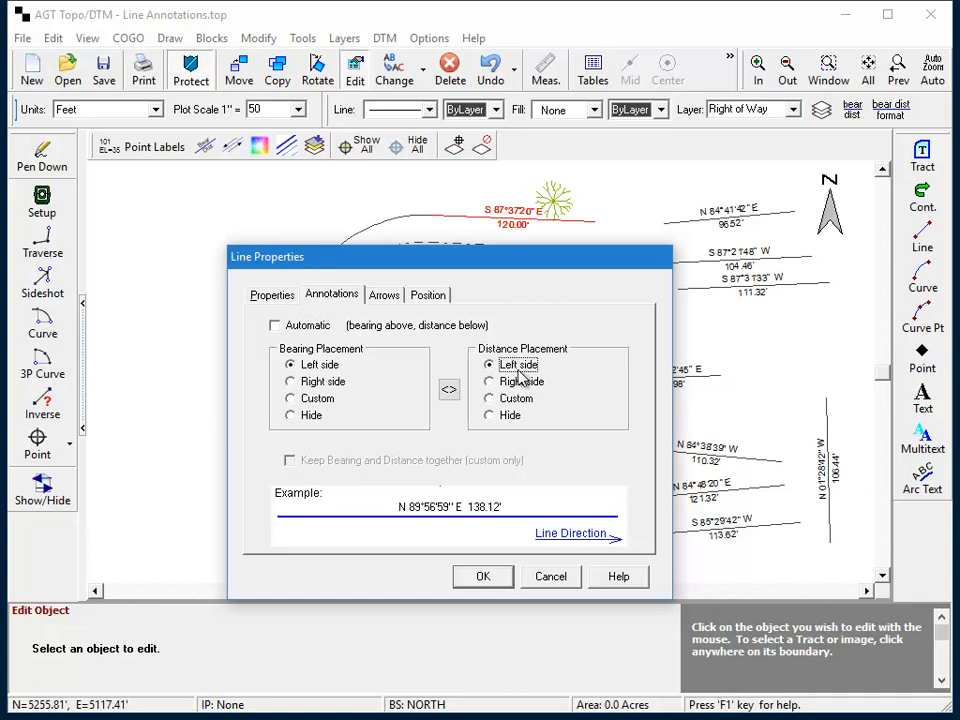
pyautogui.click(494, 579)
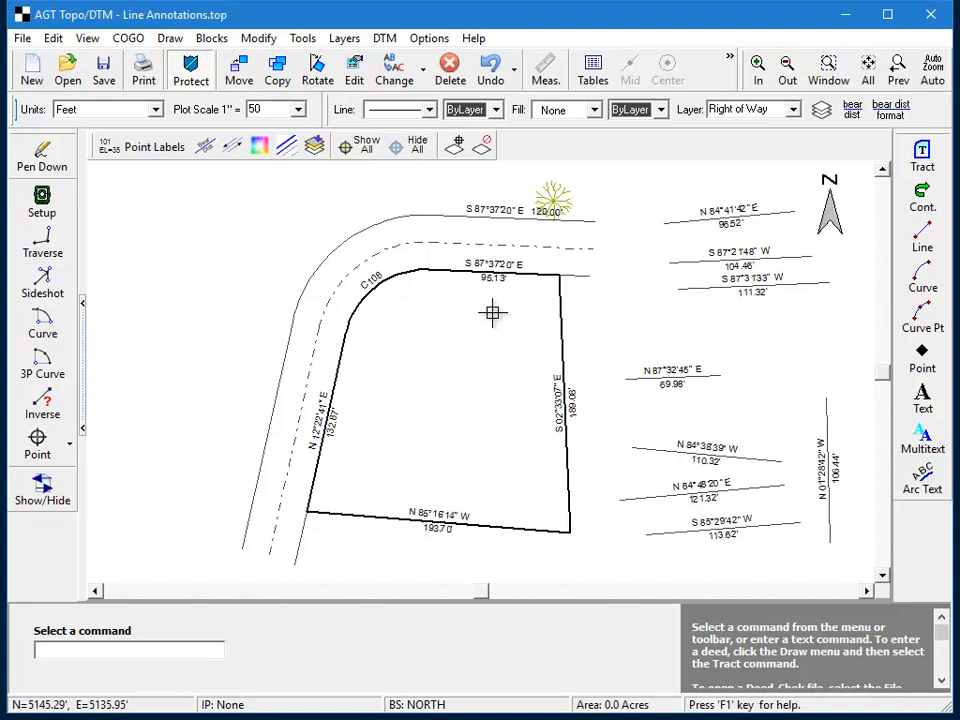
# Step: Review the bearing and distance placement options of the 120.00' right-of-way line without changing them
pyautogui.click(477, 213)
pyautogui.click(354, 72)
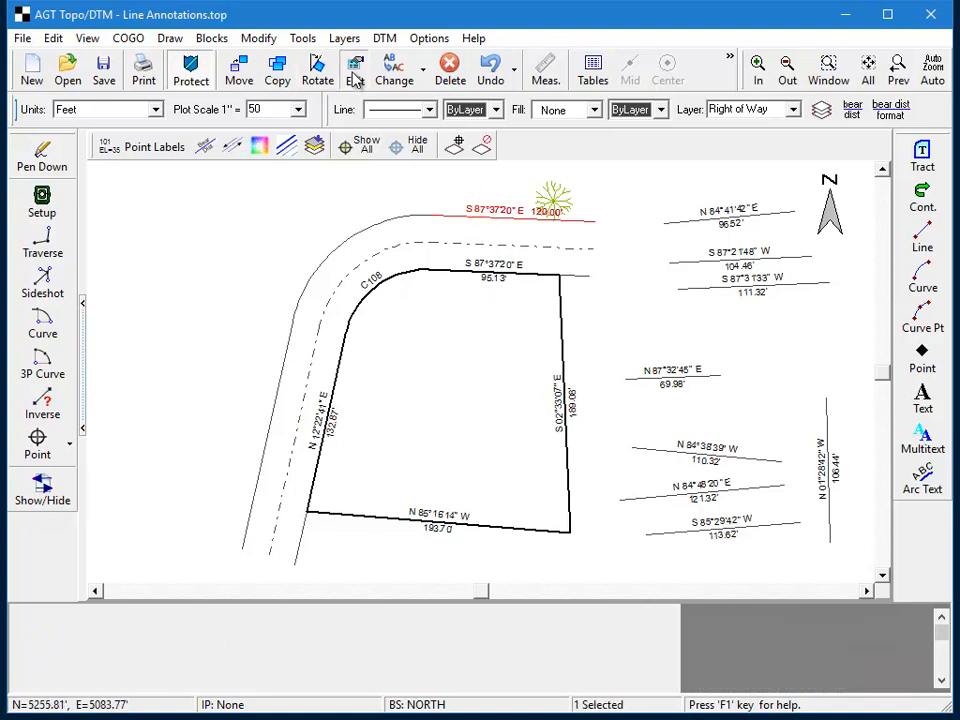
pyautogui.click(382, 258)
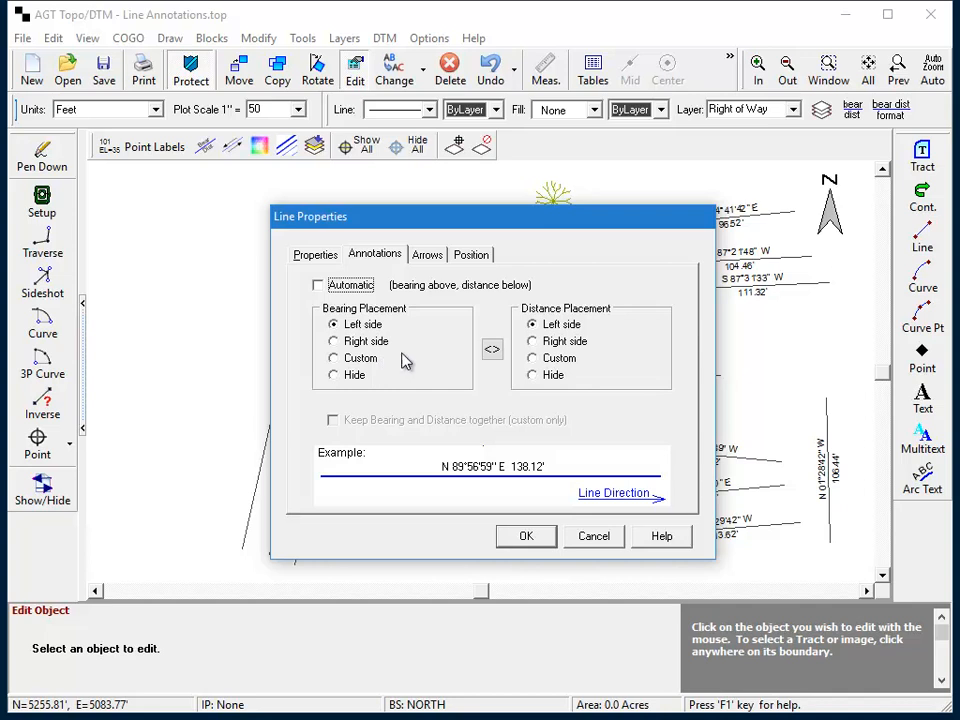
pyautogui.click(594, 537)
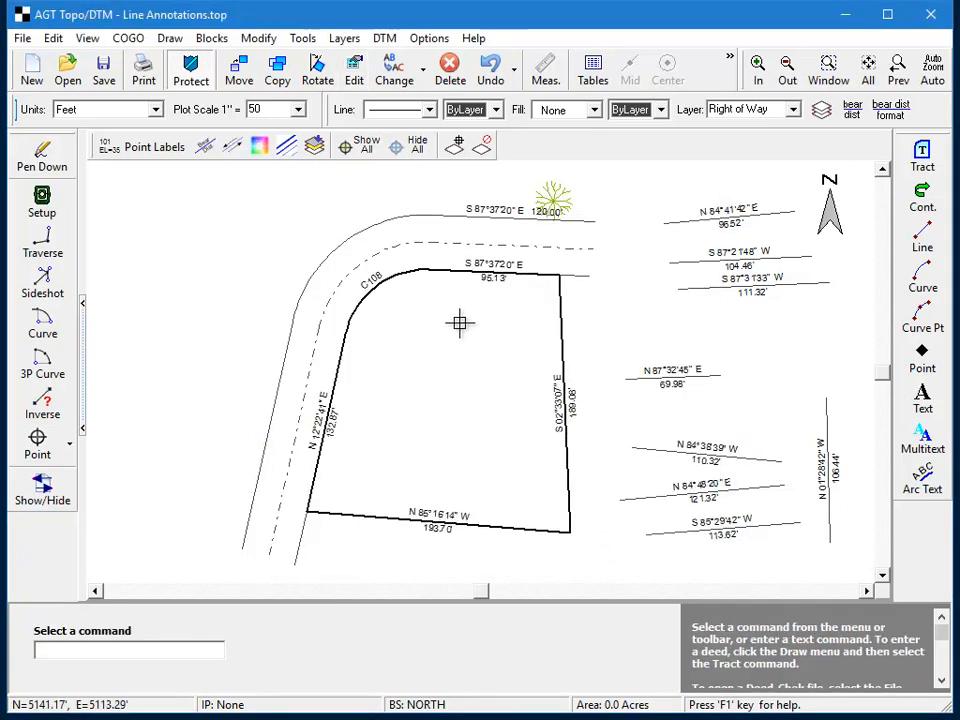
pyautogui.scroll(3, 536, 172)
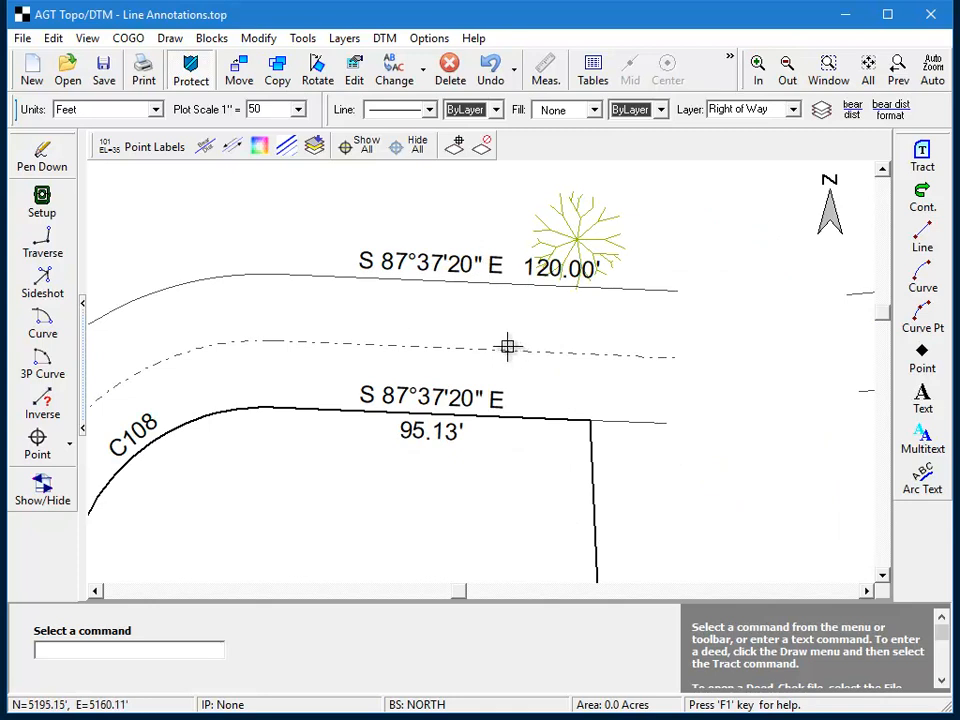
pyautogui.rightClick(227, 217)
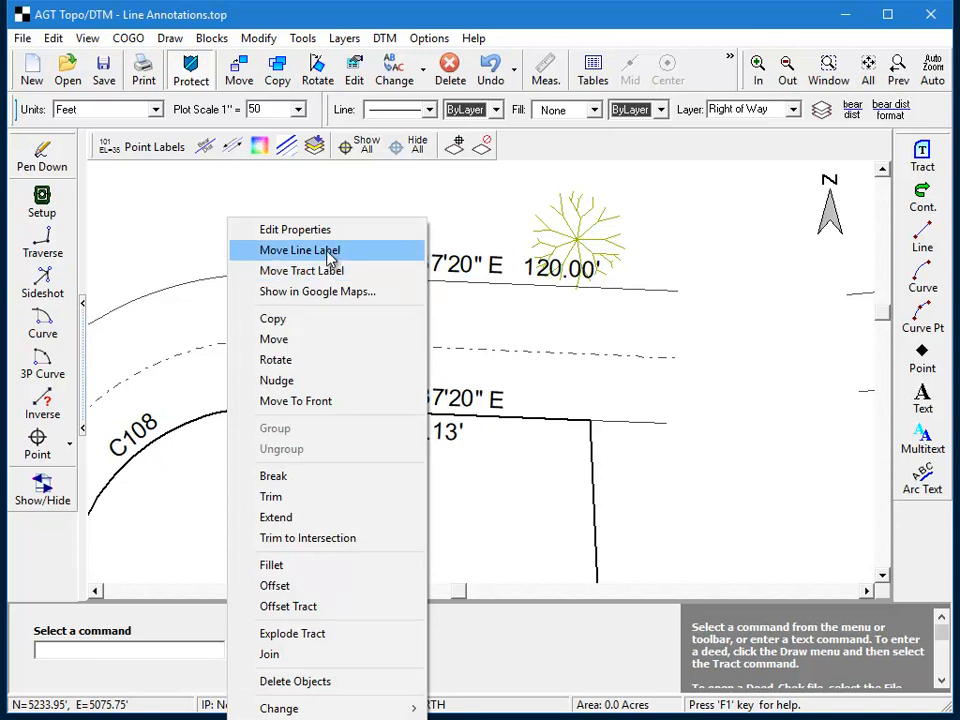
pyautogui.click(270, 250)
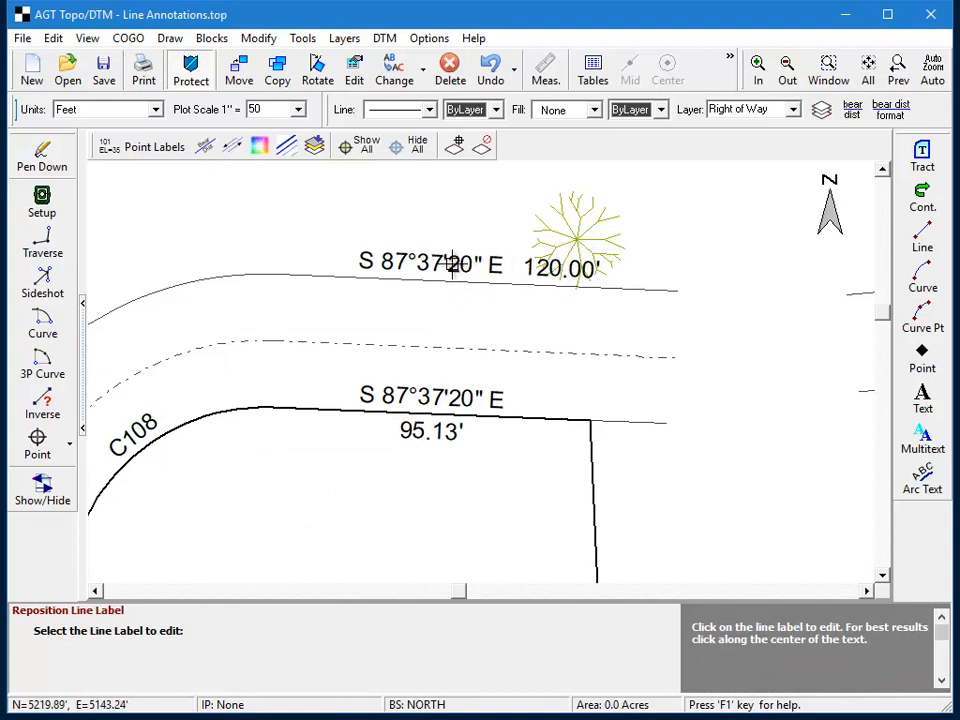
pyautogui.press('Escape')
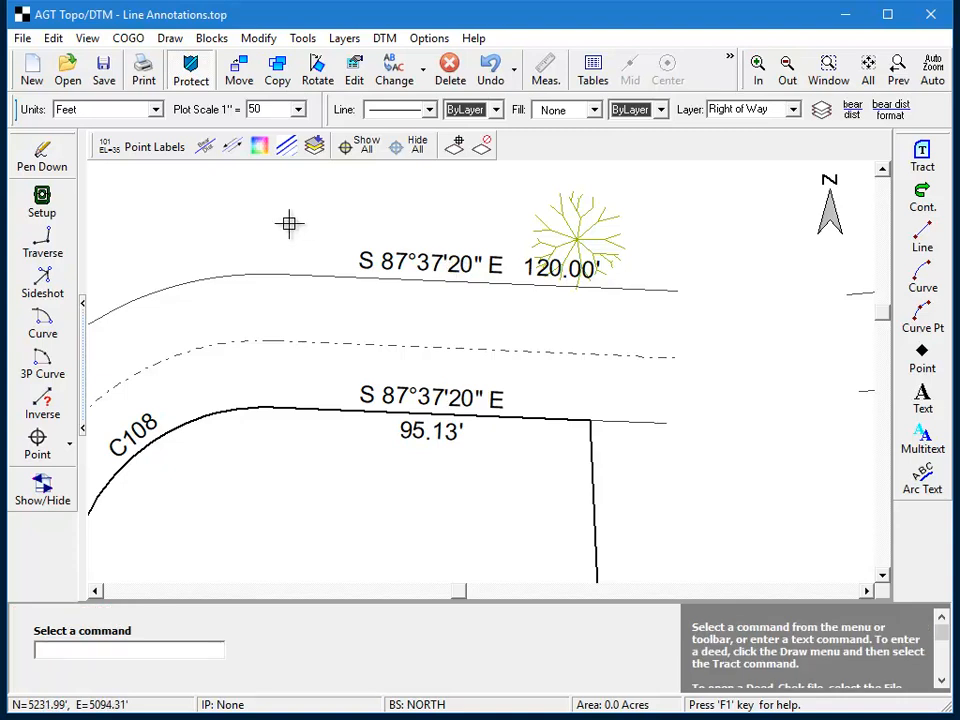
# Step: Move the label of the 120.00' right-of-way line west along the line, clear of the tree, keeping its text parallel to the line
pyautogui.rightClick(289, 223)
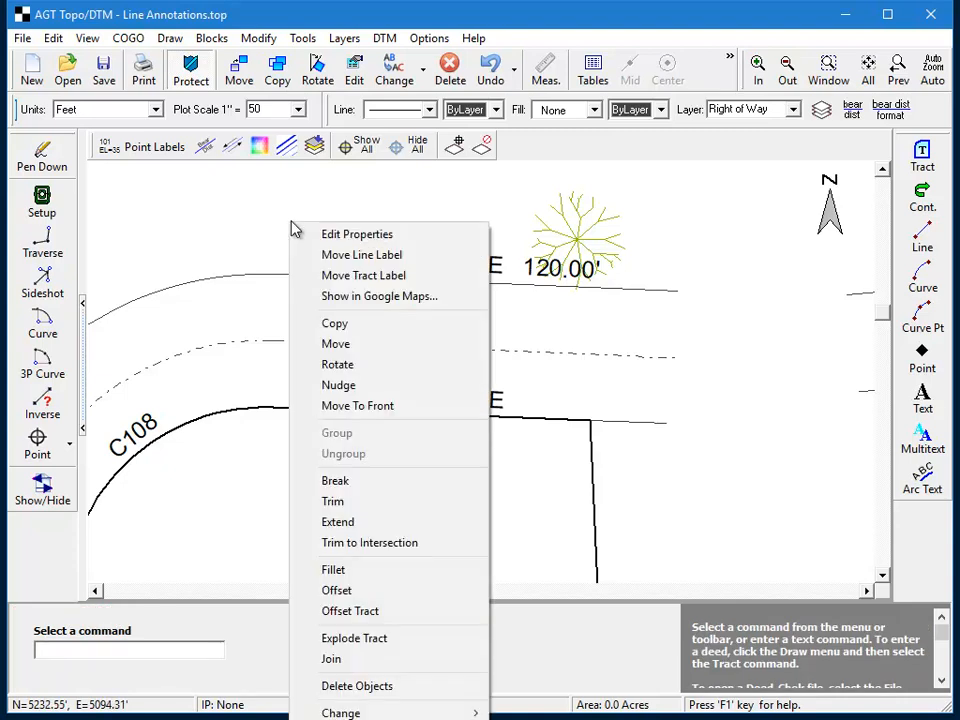
pyautogui.click(362, 258)
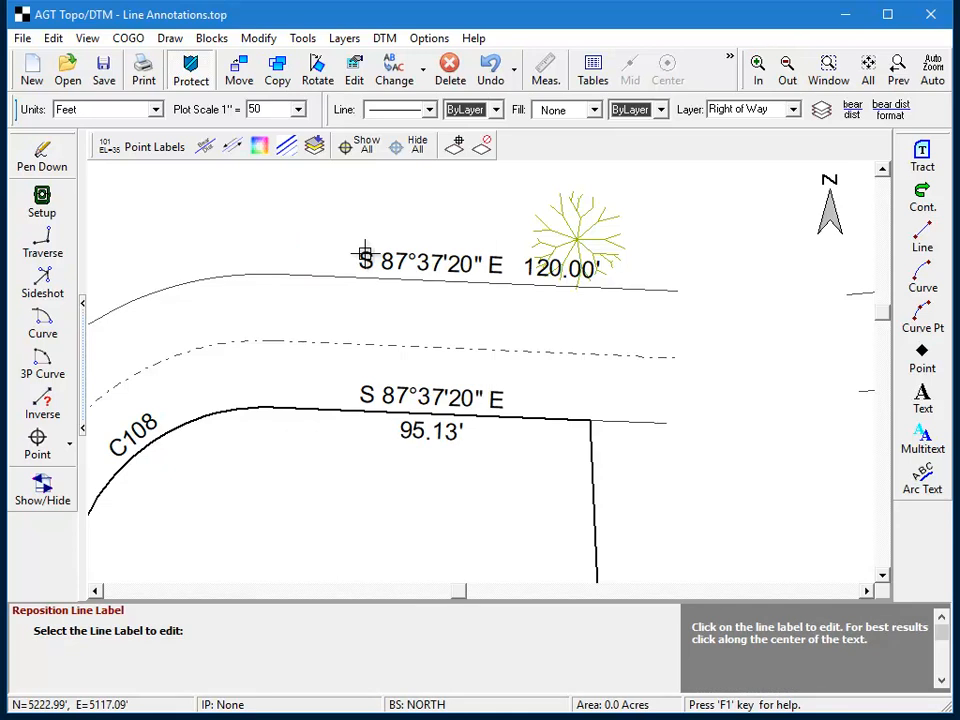
pyautogui.click(451, 265)
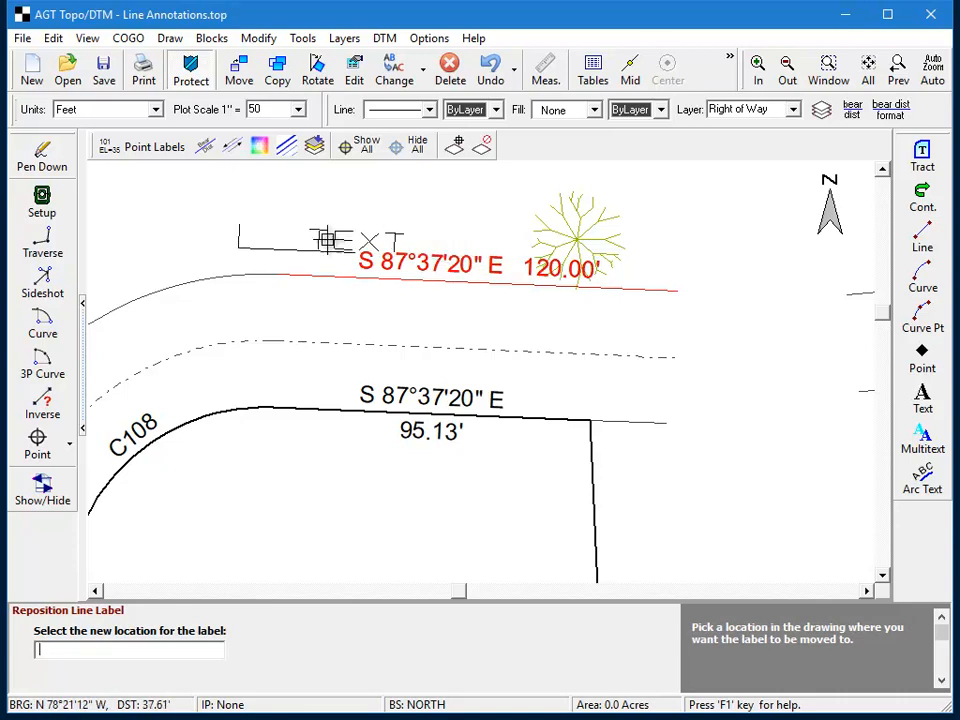
pyautogui.click(353, 259)
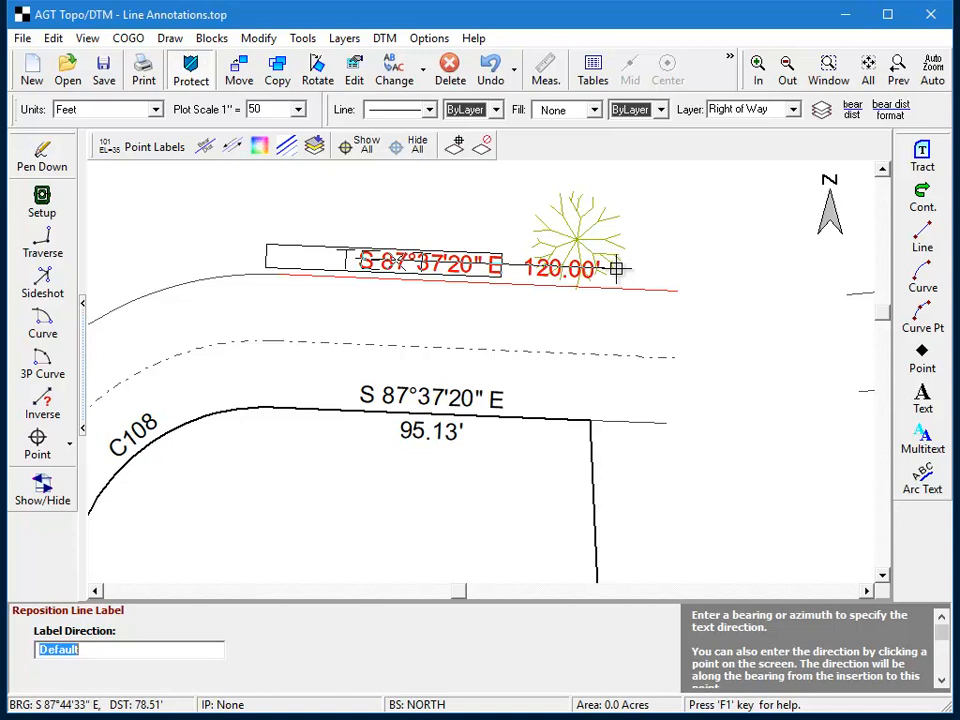
pyautogui.click(616, 268)
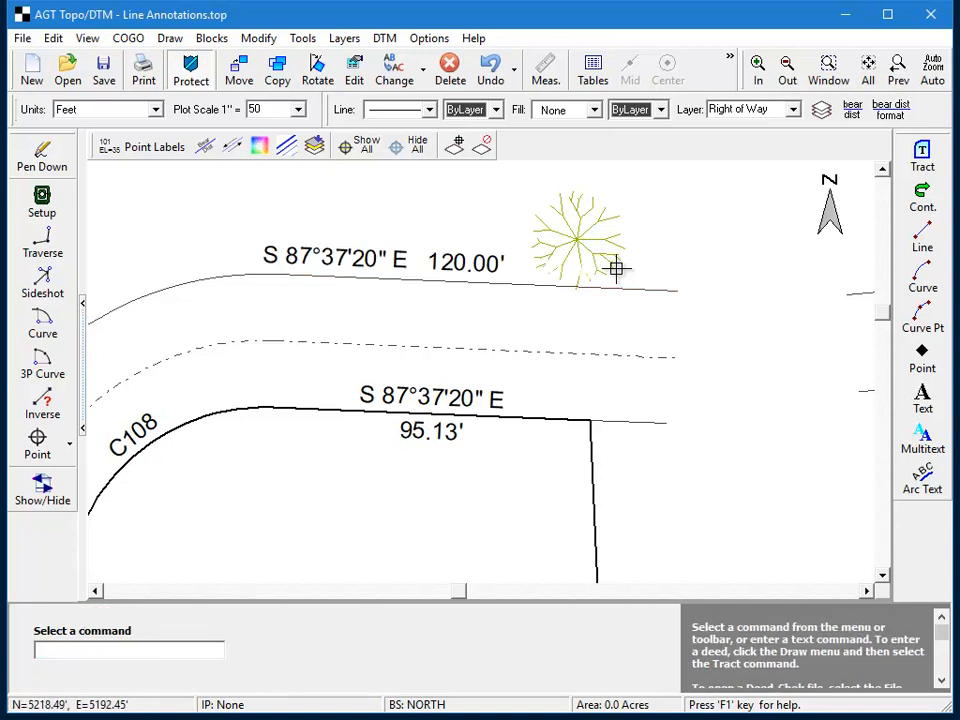
# Step: With bearing and distance annotations turned on, draw a nearly horizontal line about 30 ft long just north of the 69.98' line
pyautogui.scroll(-3, 634, 343)
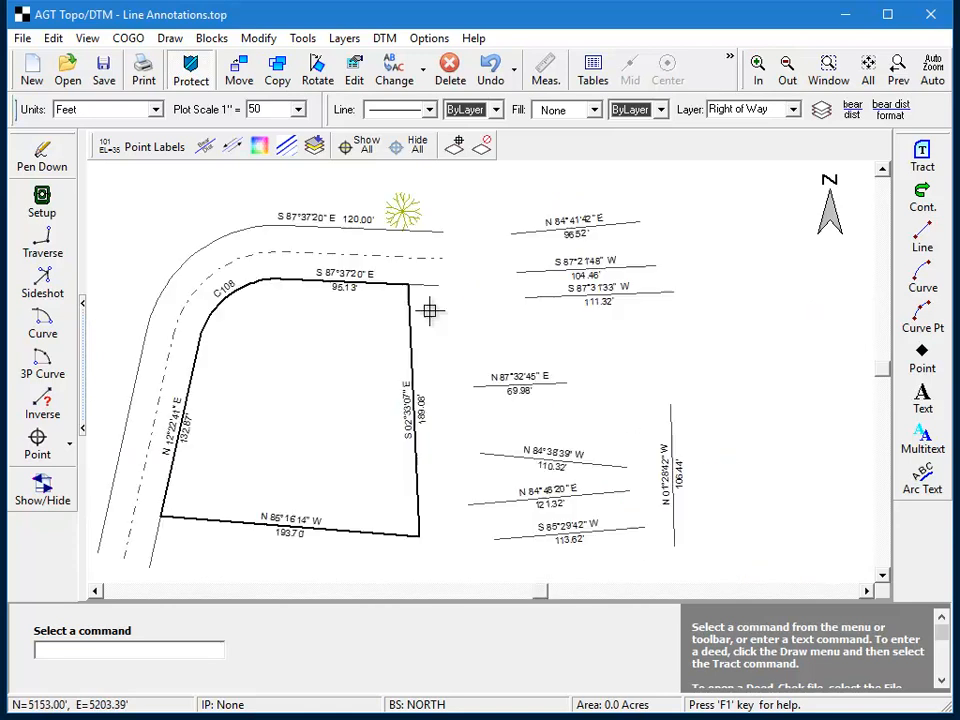
pyautogui.moveTo(604, 358); pyautogui.dragTo(468, 312, button='middle')
pyautogui.scroll(2, 367, 300)
pyautogui.moveTo(328, 298); pyautogui.dragTo(396, 304, button='middle')
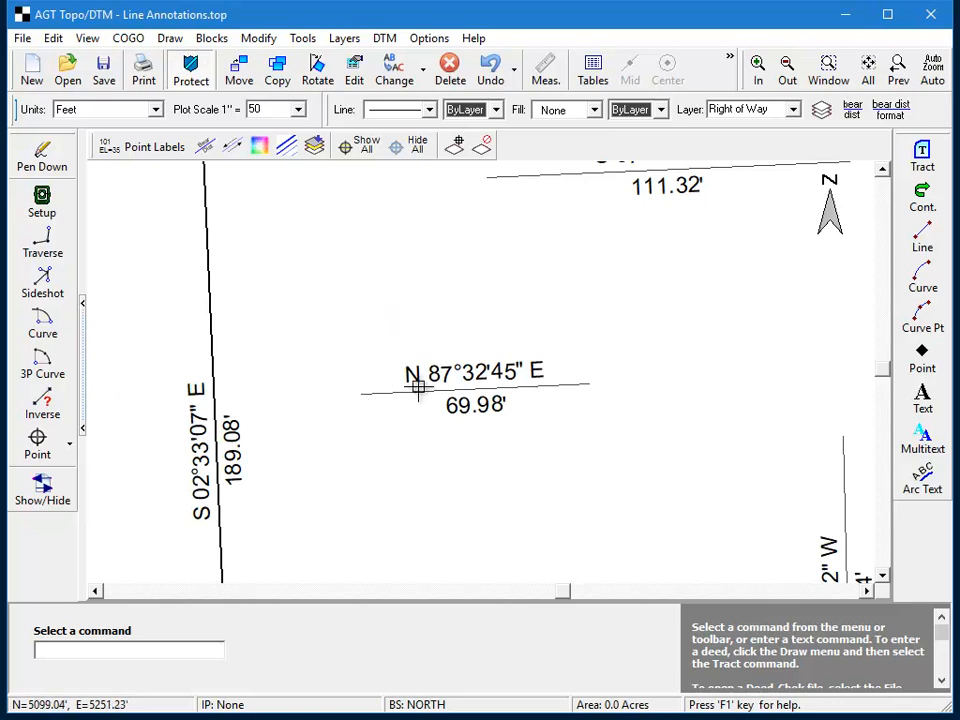
pyautogui.scroll(2, 440, 355)
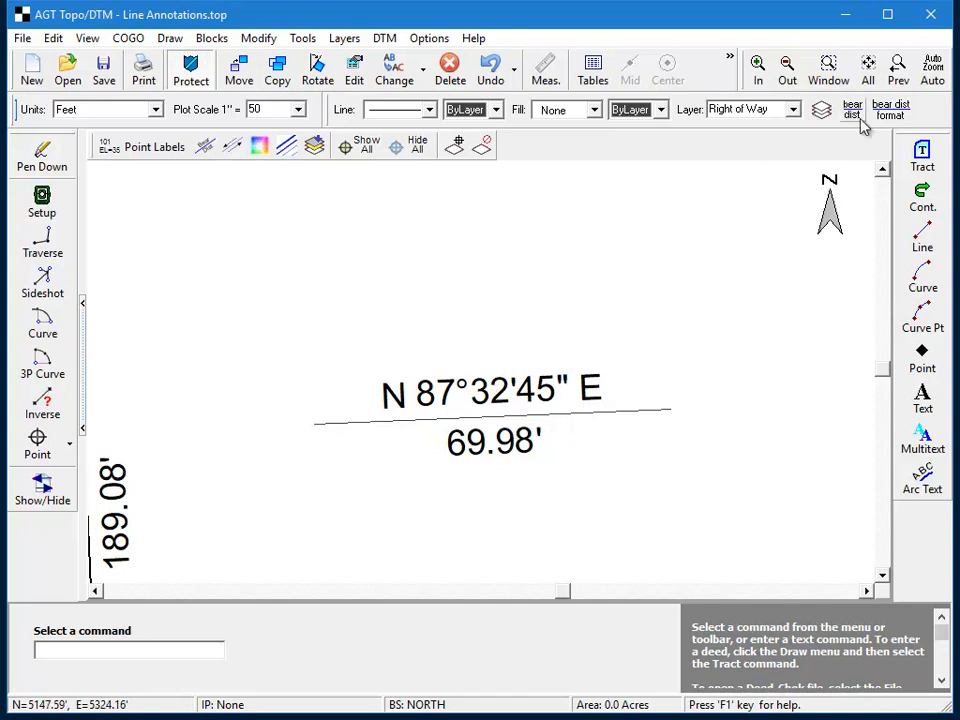
pyautogui.click(922, 238)
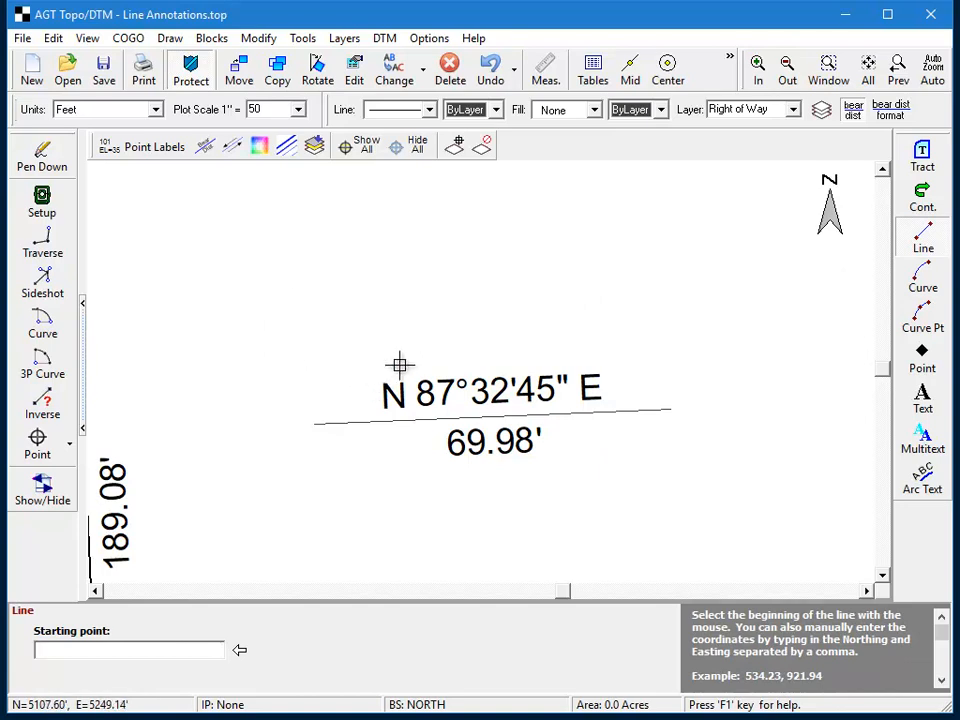
pyautogui.click(397, 301)
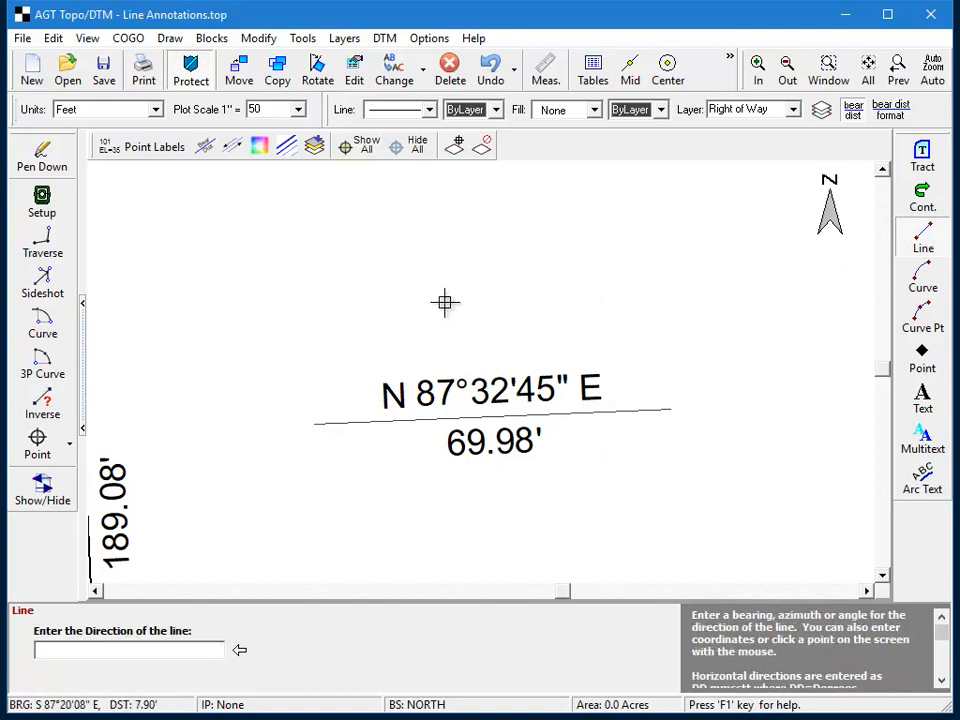
pyautogui.click(548, 296)
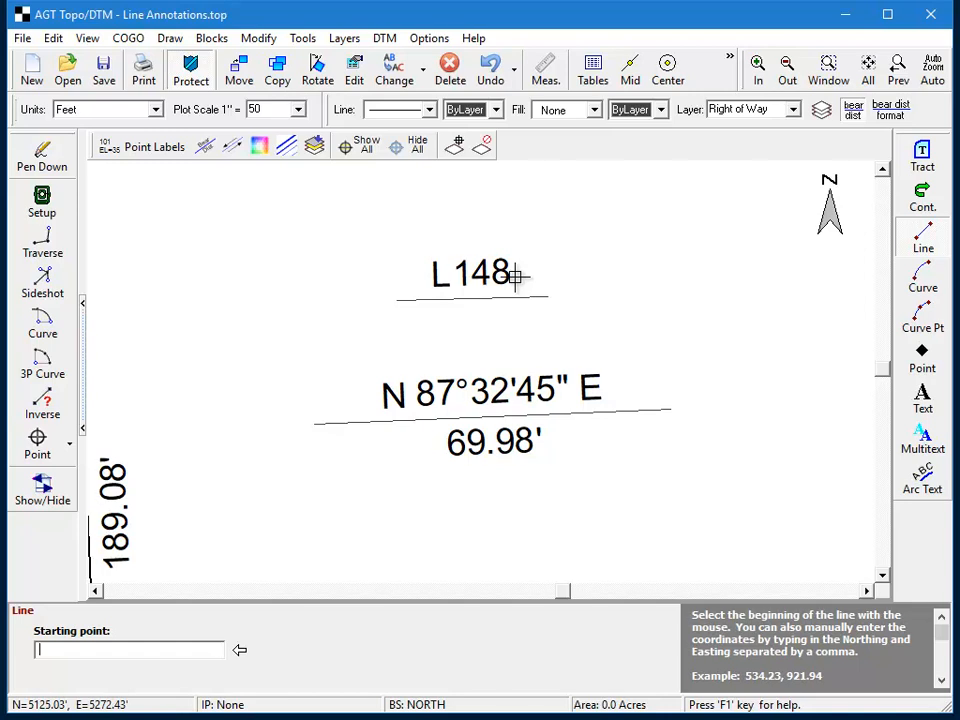
# Step: Open the curve and line tables and examine the bearing and distance listed for the short line in the line table
pyautogui.click(593, 72)
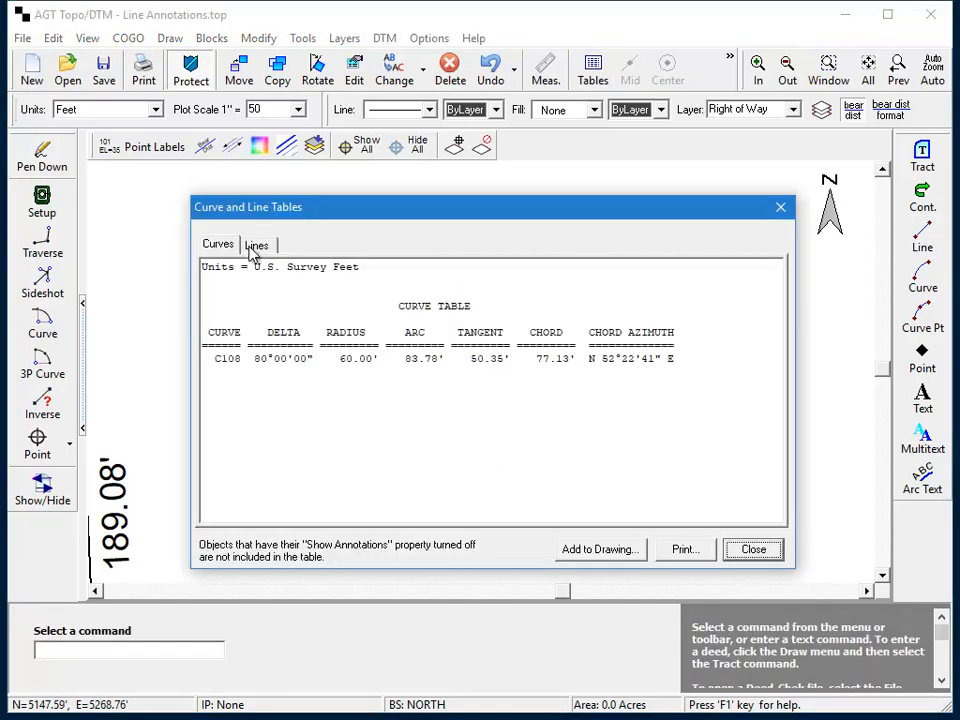
pyautogui.click(256, 245)
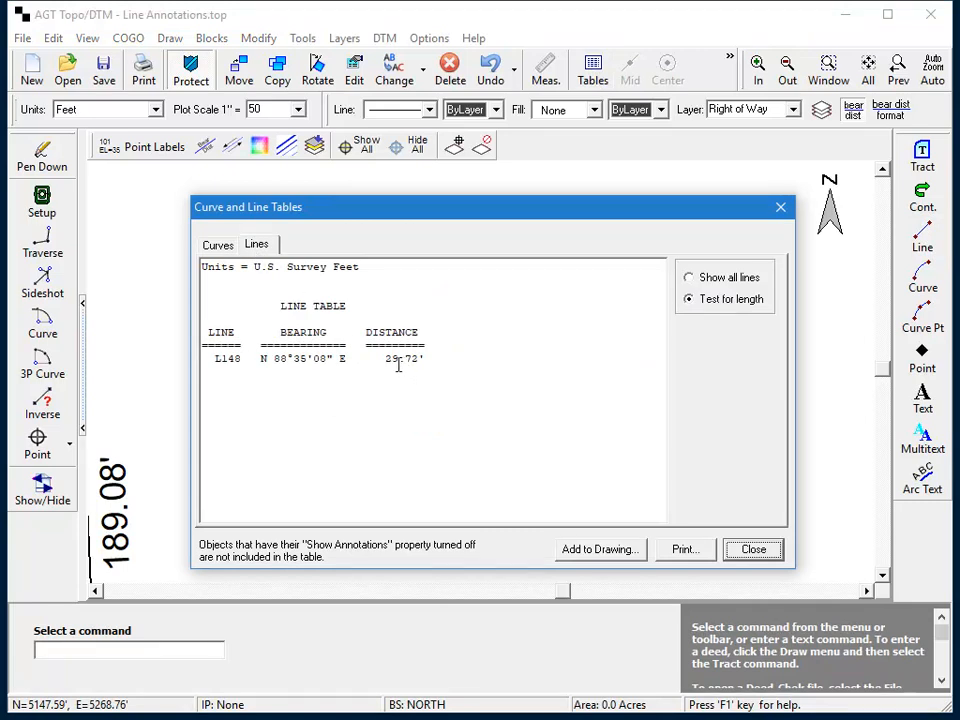